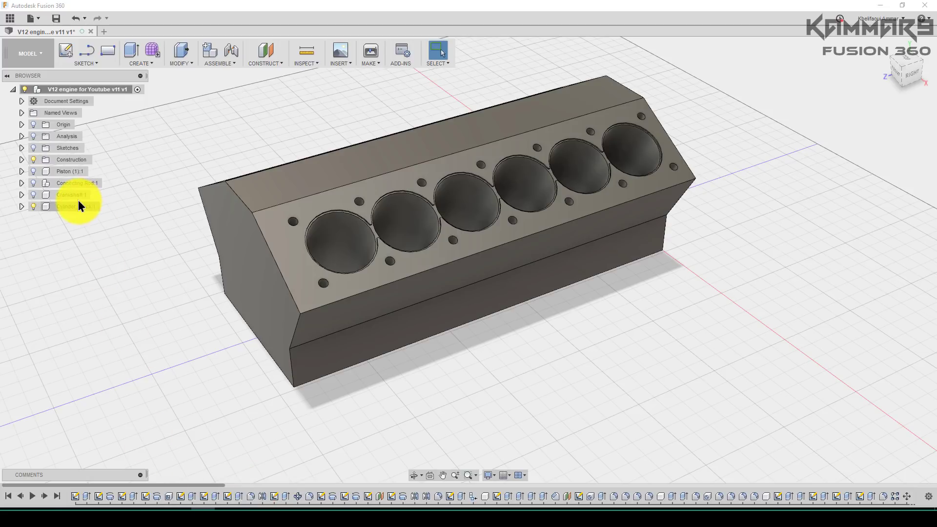
Start a Section Analysis on the angled deck face with the six cylinder bores facing the view
scroll(305, 229, "up", 3)
scroll(306, 221, "up", 2)
middle_click_drag(268, 201, 230, 223, "shift")
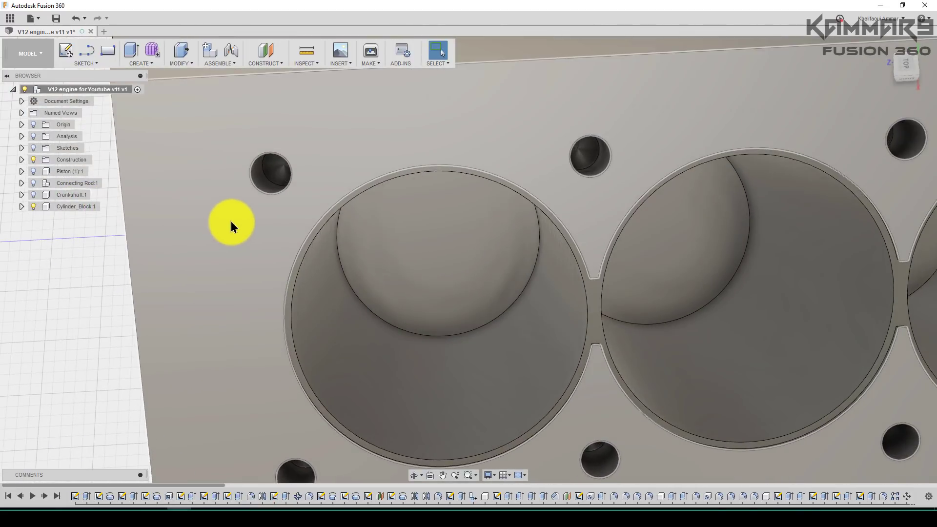
scroll(265, 205, "down", 4)
middle_click_drag(274, 254, 324, 201, "shift")
middle_click_drag(247, 276, 270, 307, "shift")
left_click(234, 289)
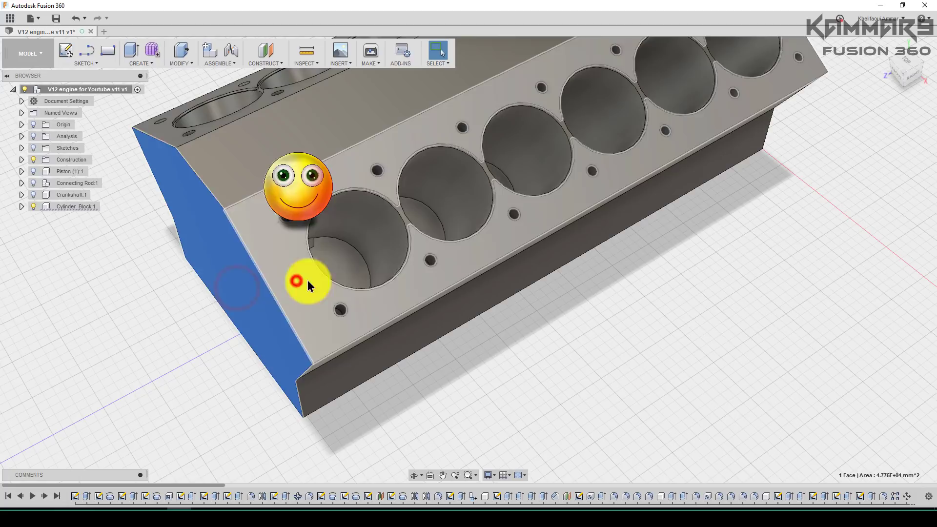
left_click(296, 281)
left_click(273, 63)
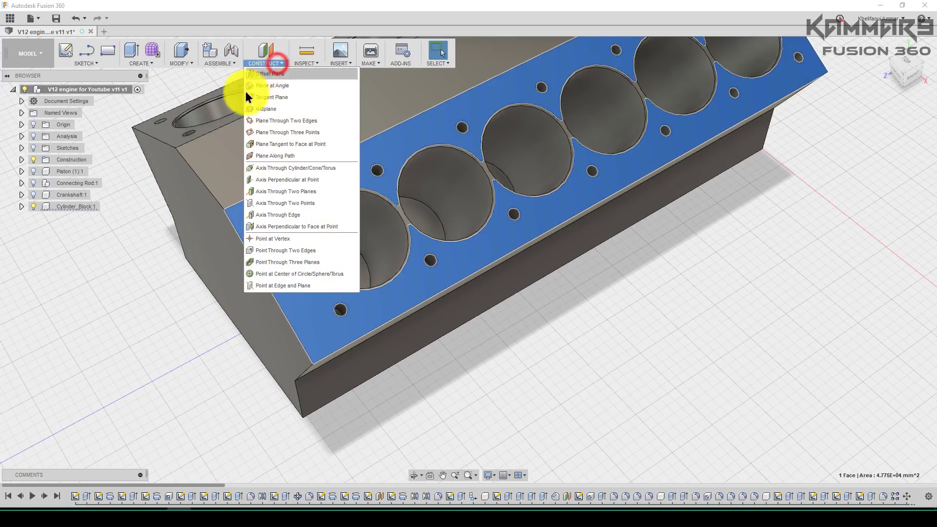
left_click(312, 67)
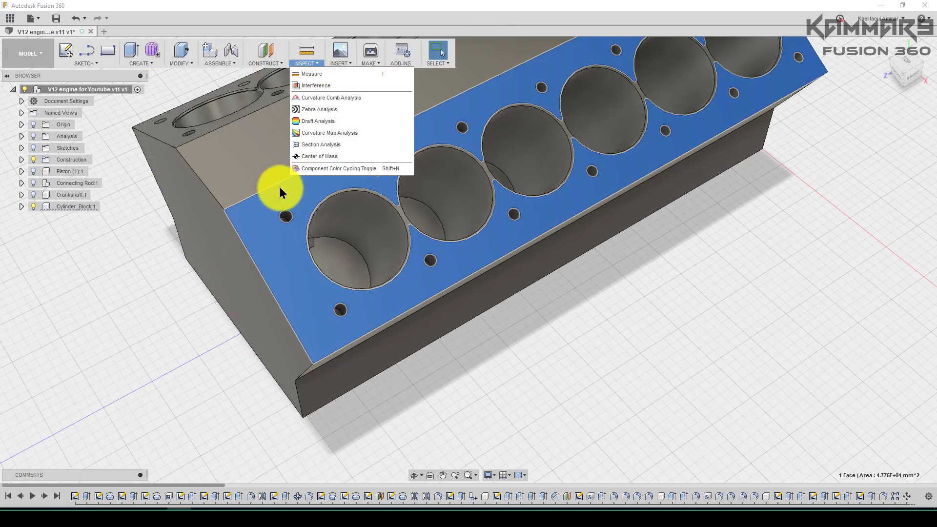
left_click(322, 145)
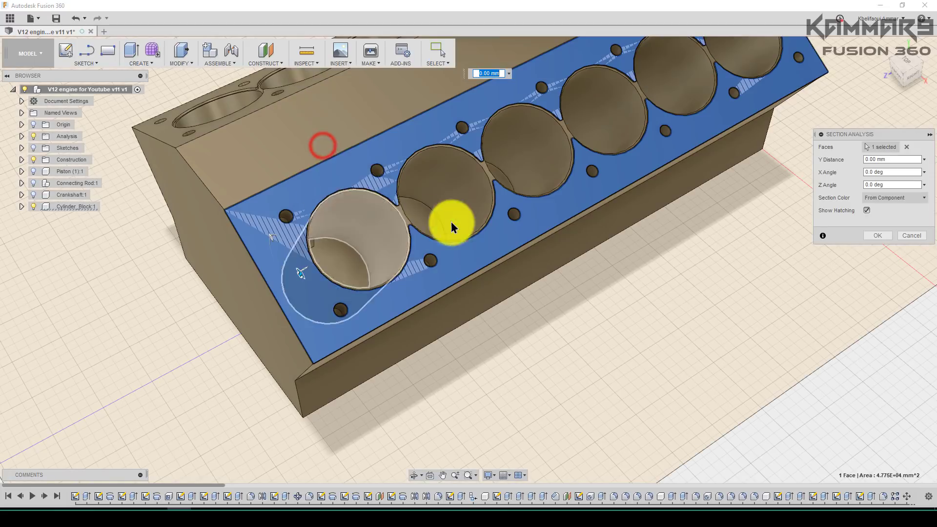
Move the section plane to -10 mm, examine the passages around the first cylinder bore, and discard the analysis
middle_click_drag(436, 220, 446, 213, "shift")
scroll(446, 213, "down", 3)
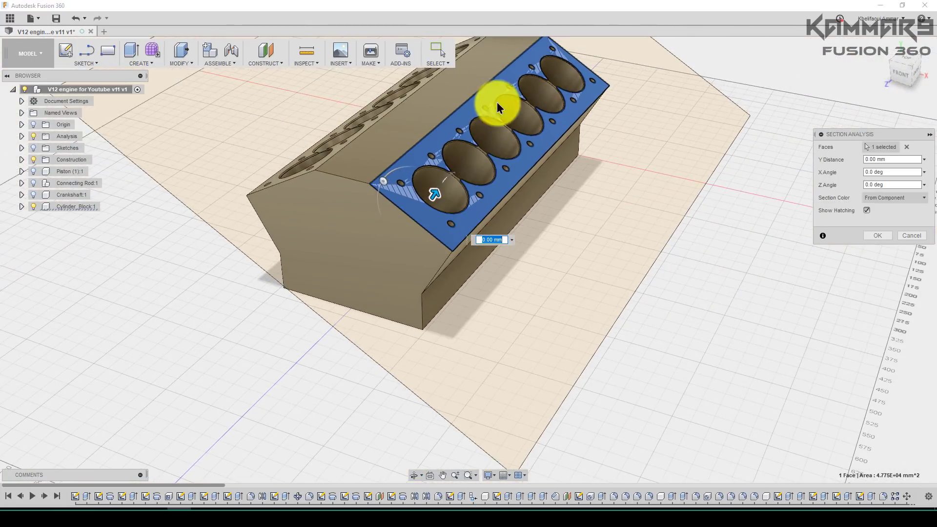
scroll(517, 88, "up", 2)
mouse_move(397, 256)
left_mouse_down()
mouse_move(389, 274)
mouse_move(396, 259)
left_mouse_up()
scroll(371, 205, "up", 5)
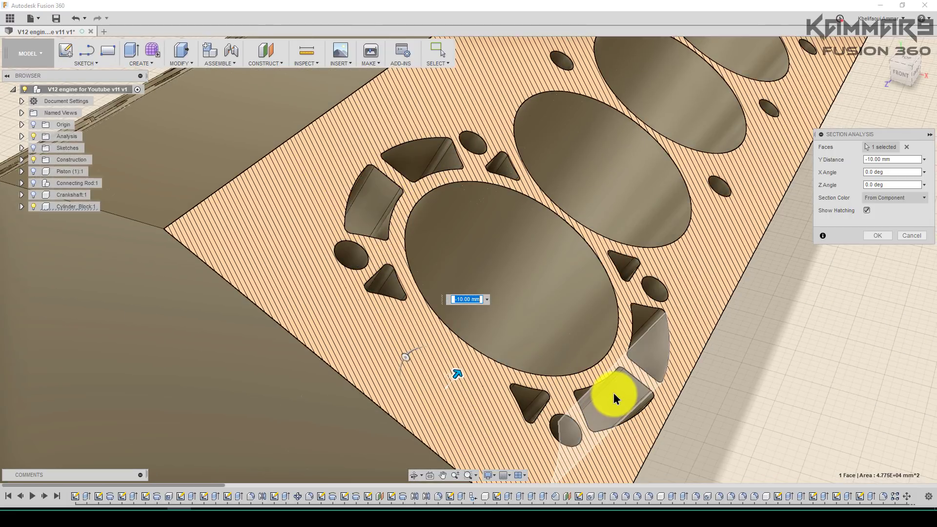
scroll(654, 376, "down", 3)
left_click(910, 236)
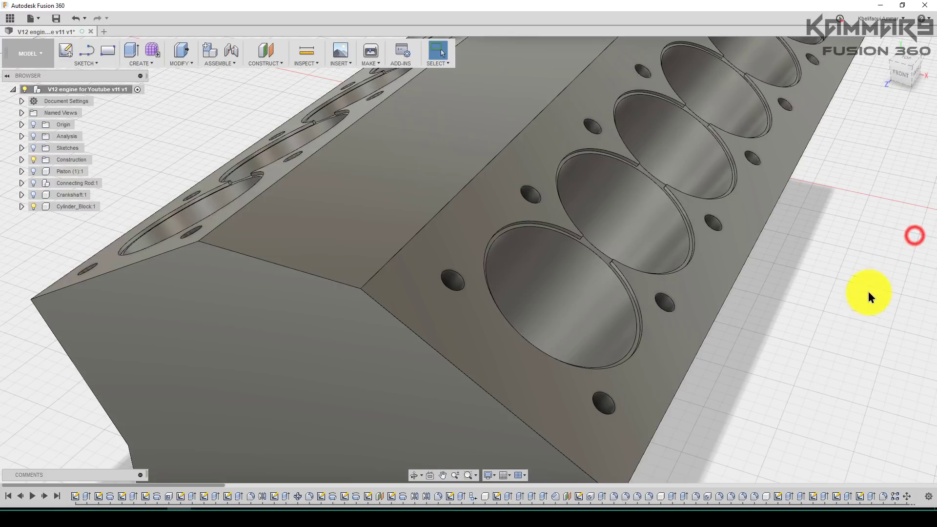
Activate the Cylinder_Block component for editing
scroll(561, 353, "up", 4)
key("Escape")
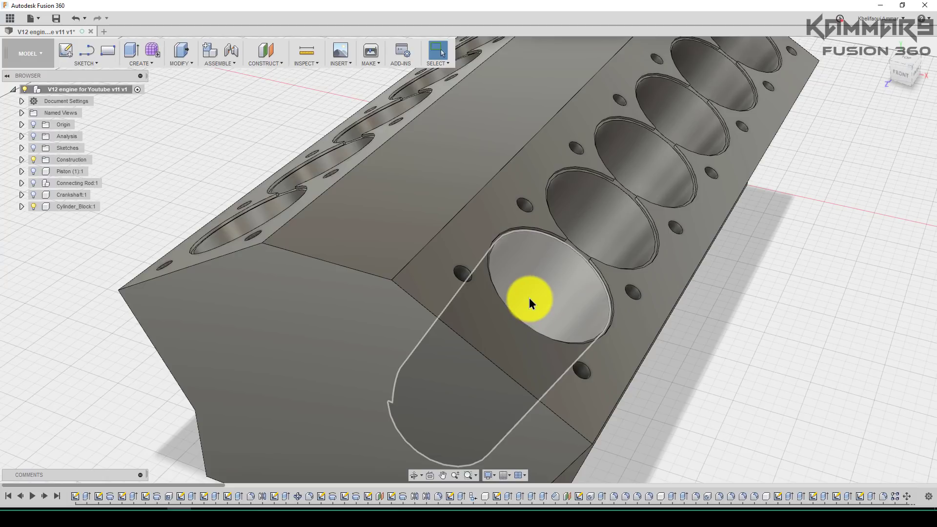
middle_click_drag(638, 253, 580, 325)
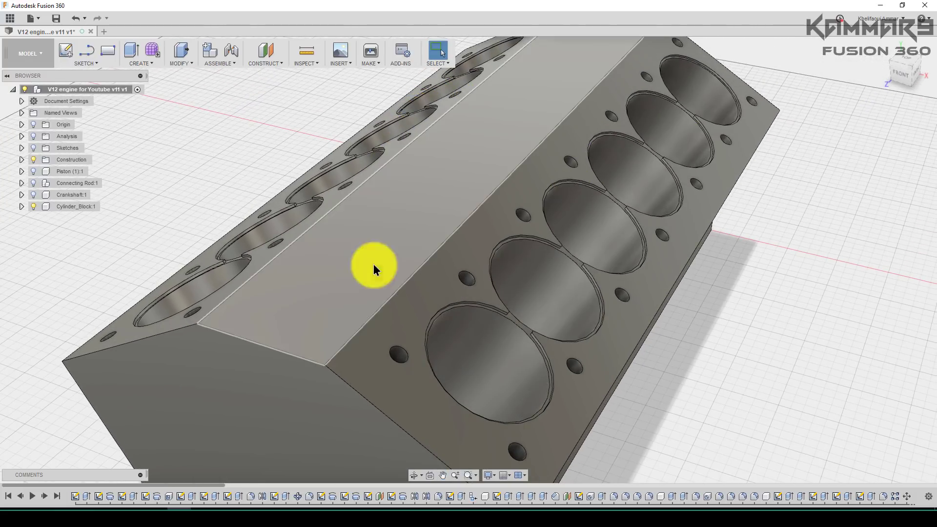
scroll(359, 342, "down", 2)
left_click(239, 190)
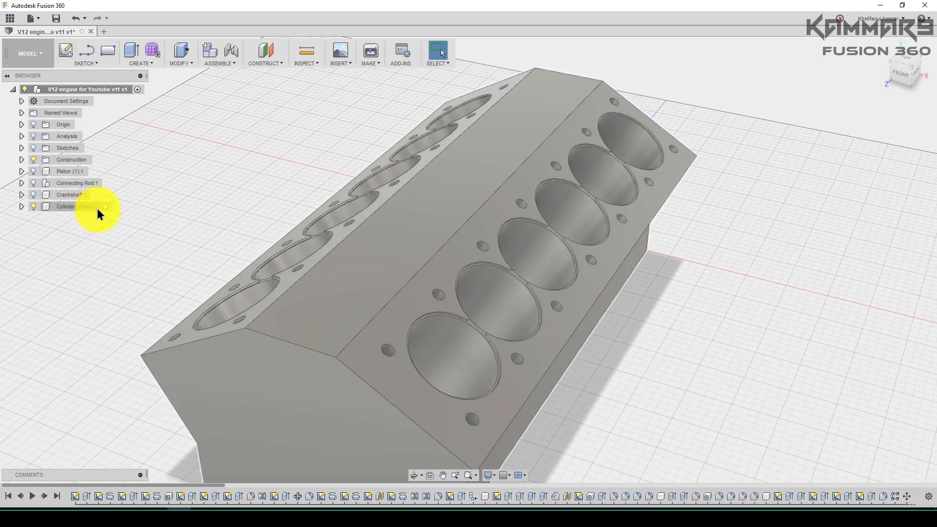
left_click(101, 209)
left_click(104, 207)
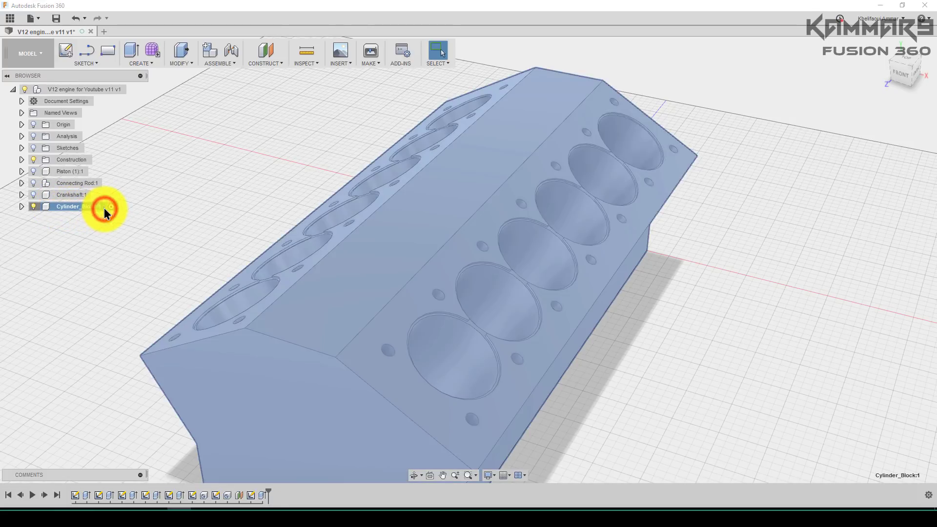
Create a sketch on the angled deck face around the cylinder bores
left_click(214, 224)
left_click(262, 495)
middle_click_drag(345, 412, 483, 226)
middle_click_drag(484, 268, 460, 373, "shift")
left_click(453, 391)
scroll(352, 289, "up", 3)
middle_click_drag(369, 316, 424, 399)
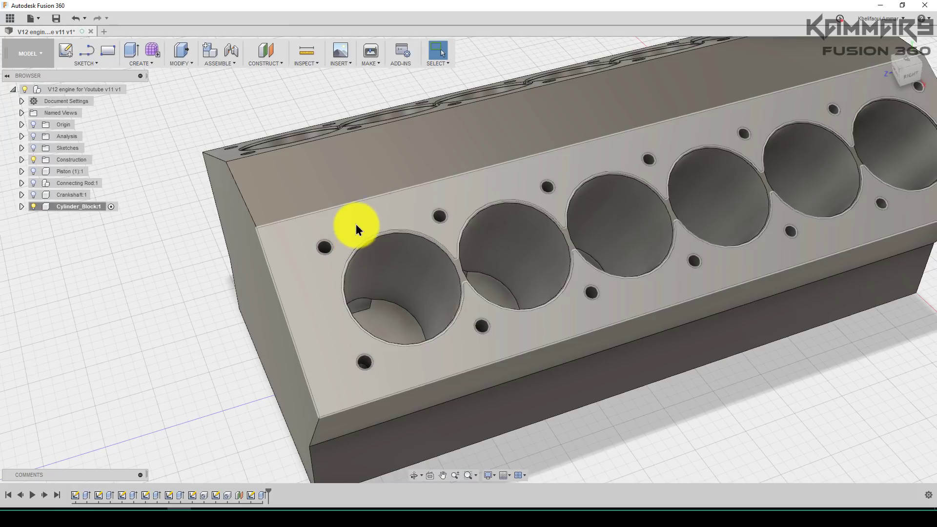
left_click(358, 221)
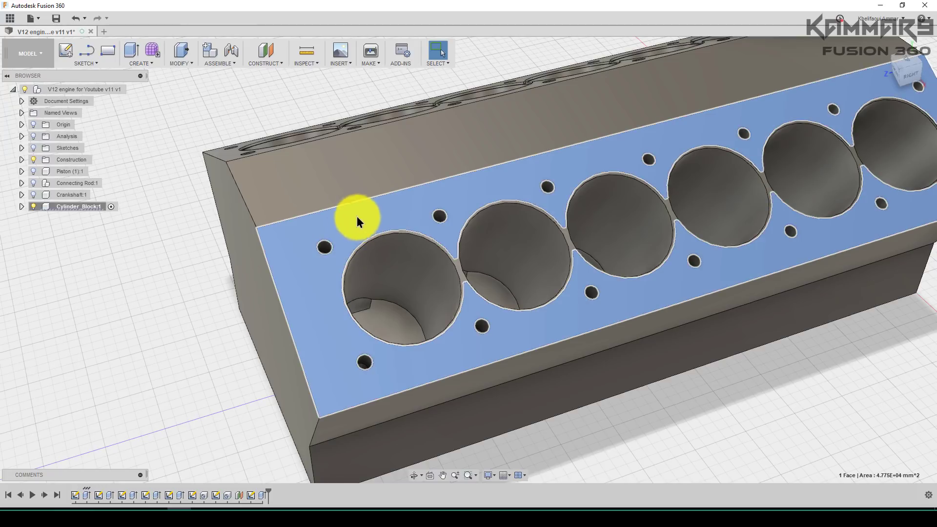
left_click(65, 51)
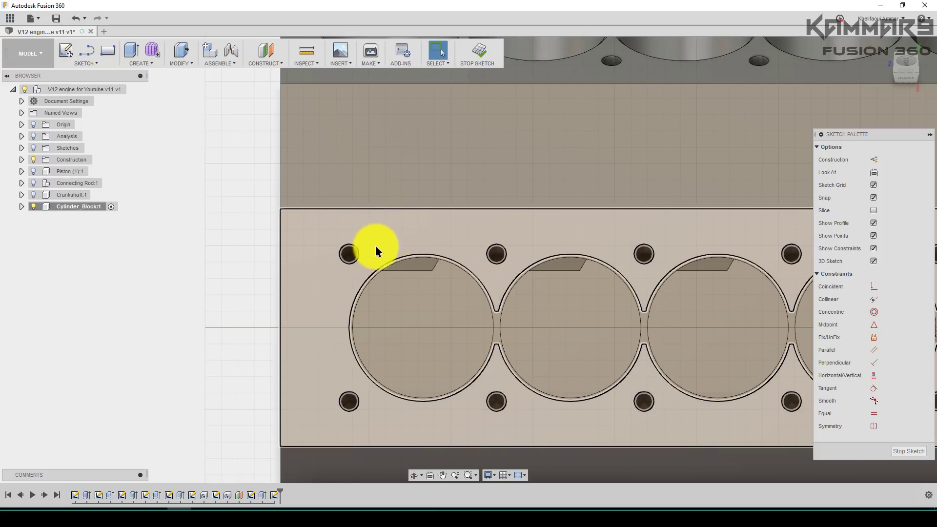
Expand the Cylinder_Block component's sketches and make Sketch9 visible
left_click(349, 253)
left_click(20, 207)
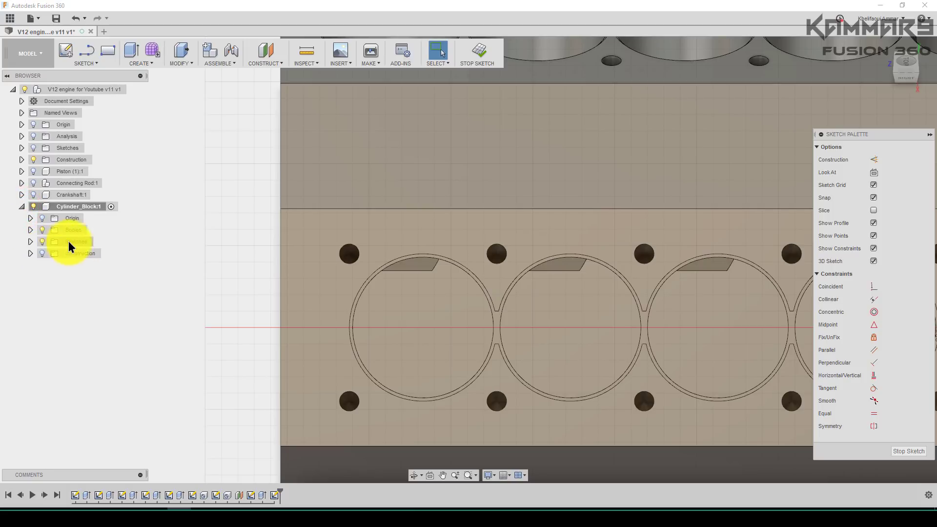
left_click(30, 241)
left_click(49, 332)
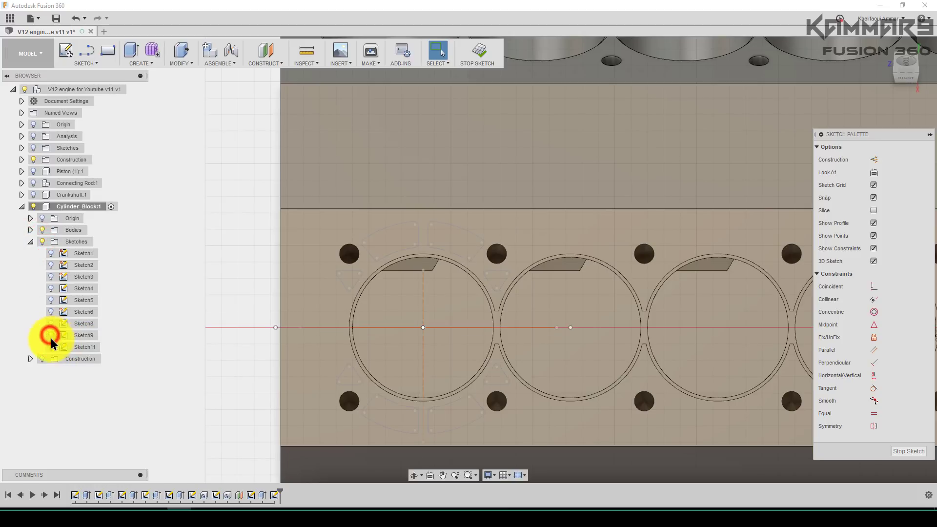
Project the triangular and curved passage outlines beside the first bore from Sketch9 into the current sketch
scroll(402, 237, "up", 5)
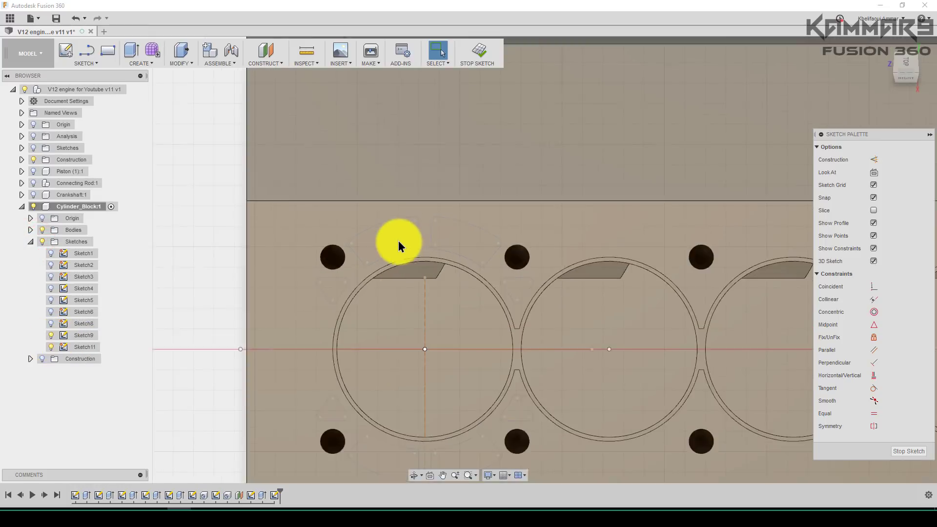
key("p")
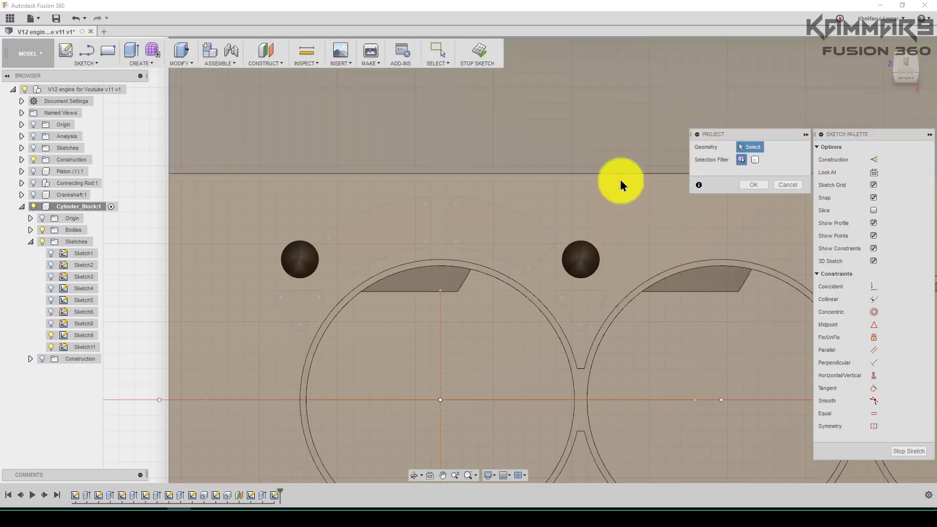
scroll(360, 262, "up", 2)
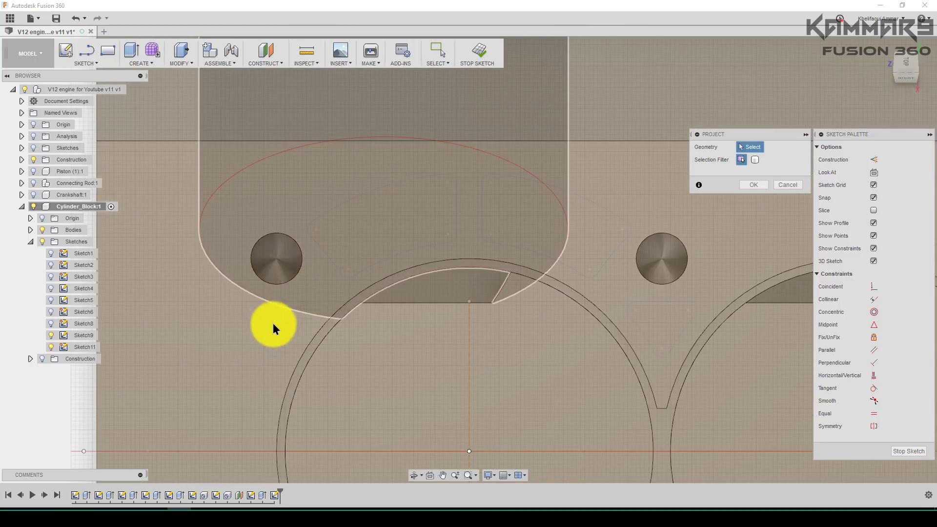
left_click(283, 320)
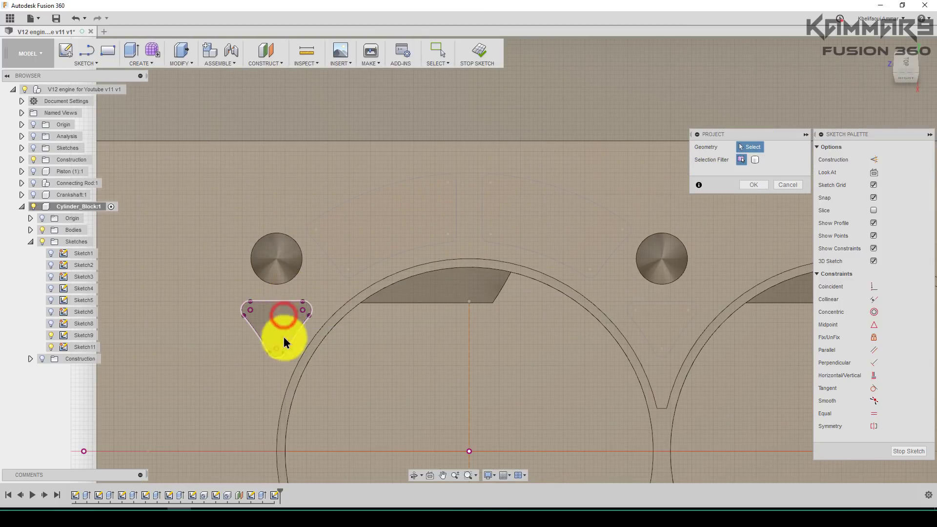
left_click(380, 233)
scroll(397, 371, "down", 3)
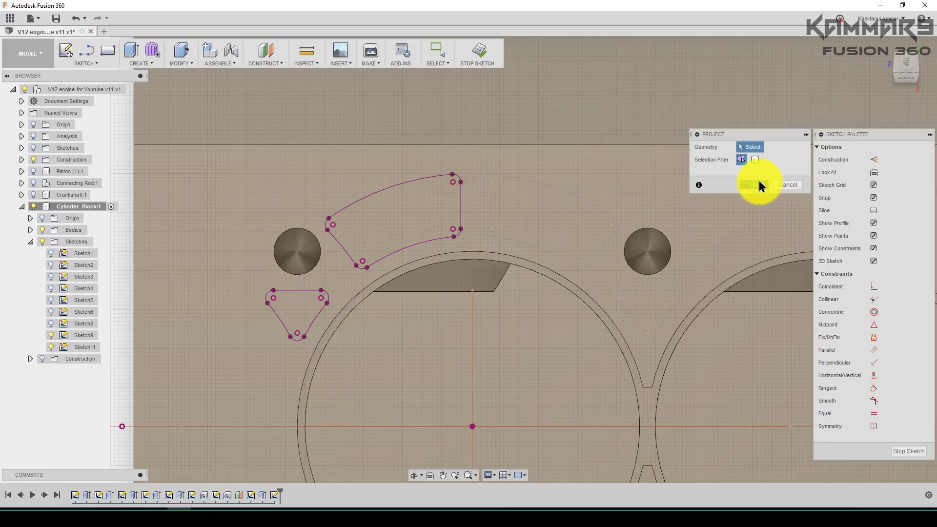
left_click(757, 183)
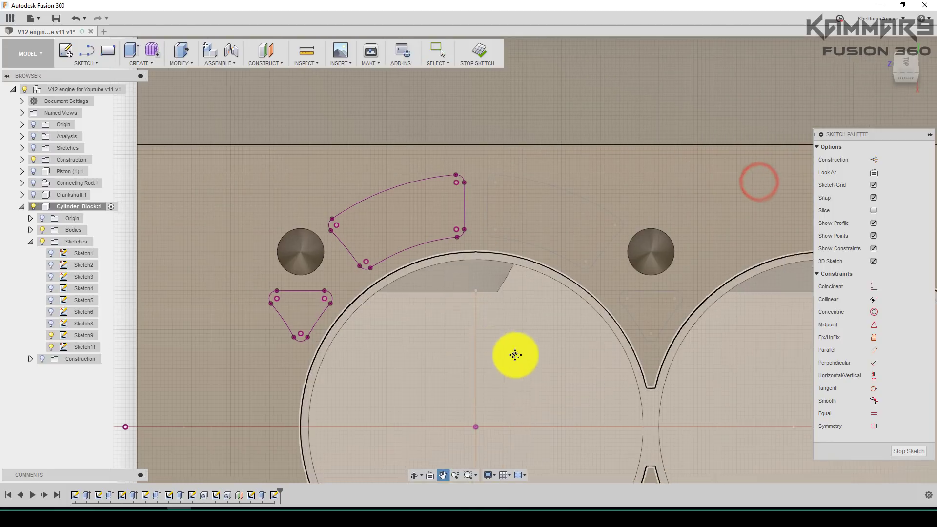
Offset the projected curved outline inward by 5 mm and the triangular outline inward by 2 mm
key("o")
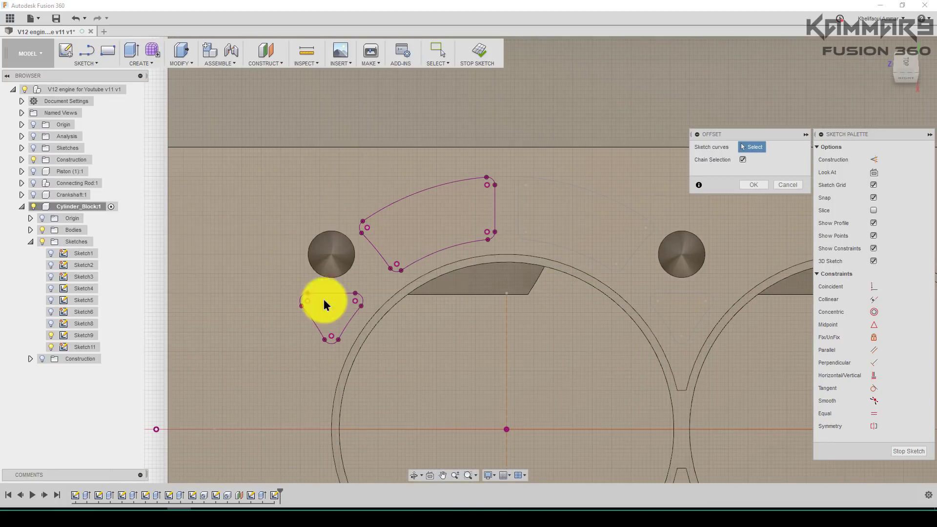
left_click(454, 243)
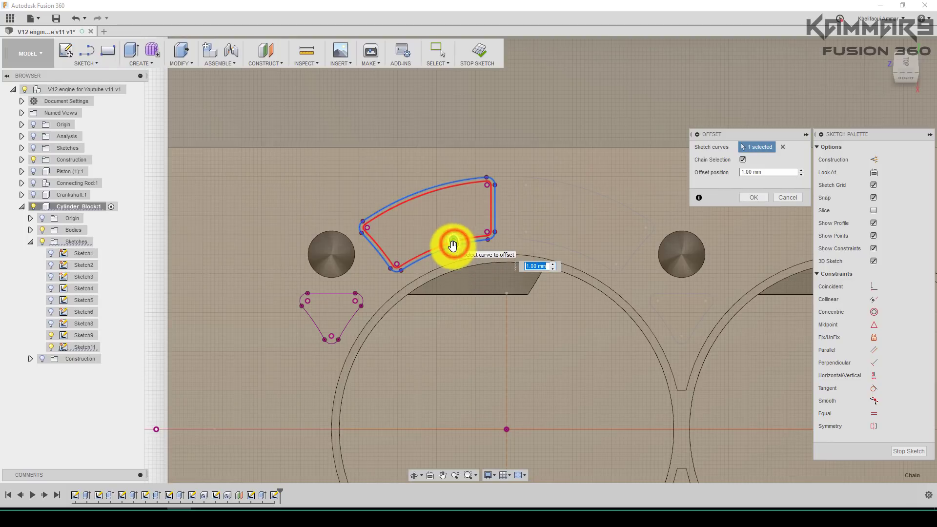
left_click_drag(455, 242, 453, 239)
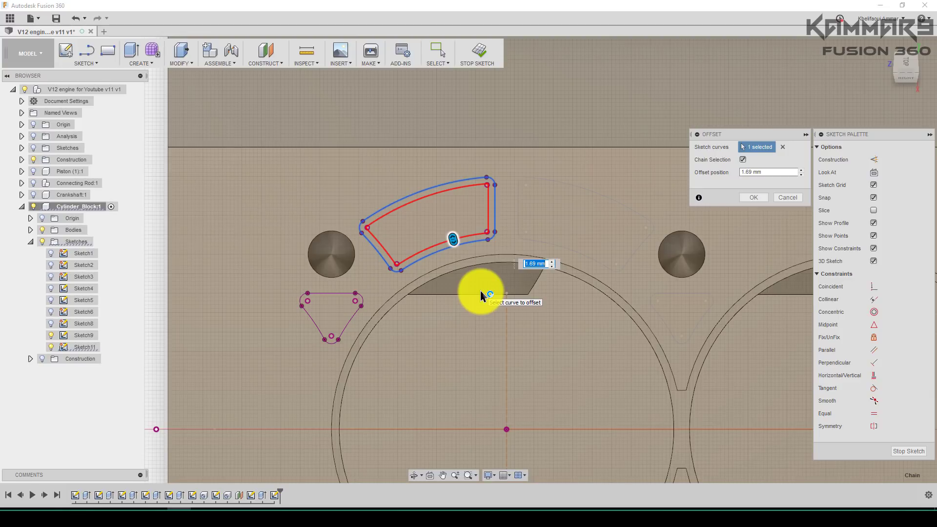
type("5")
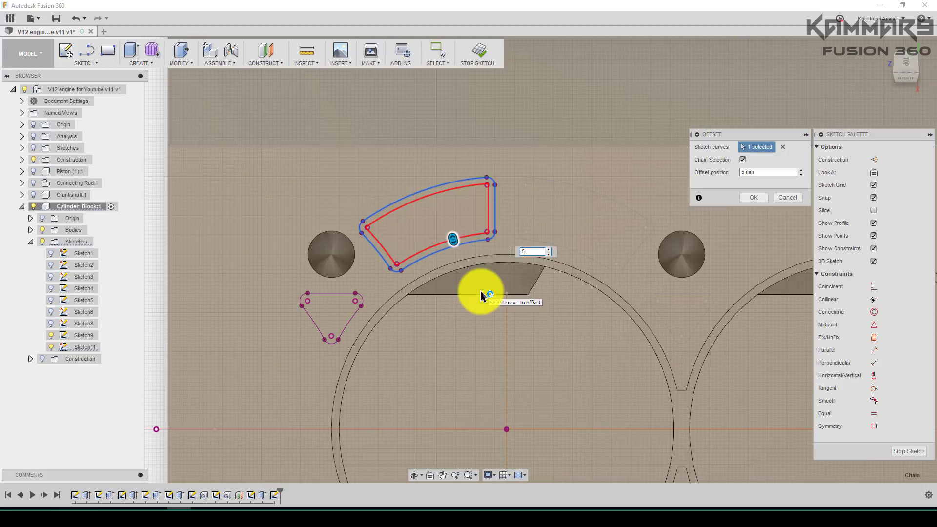
key("Return")
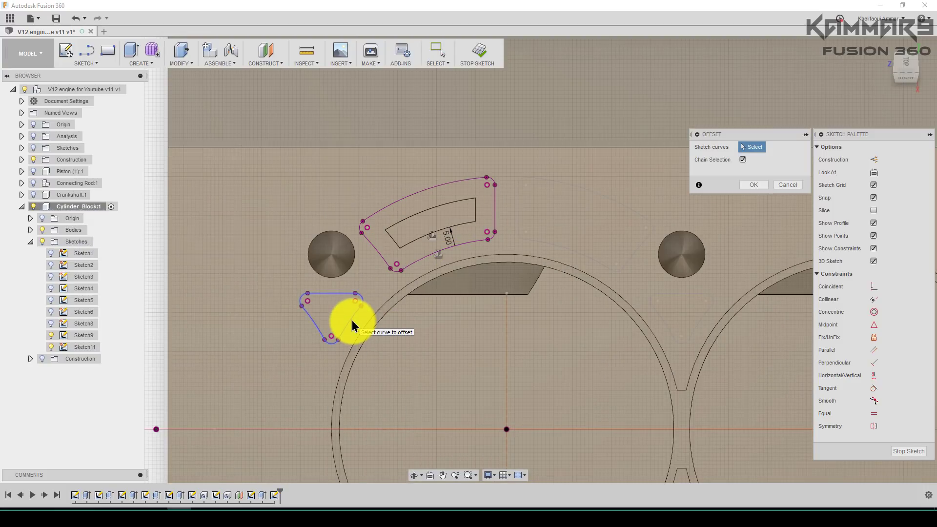
left_click(352, 326)
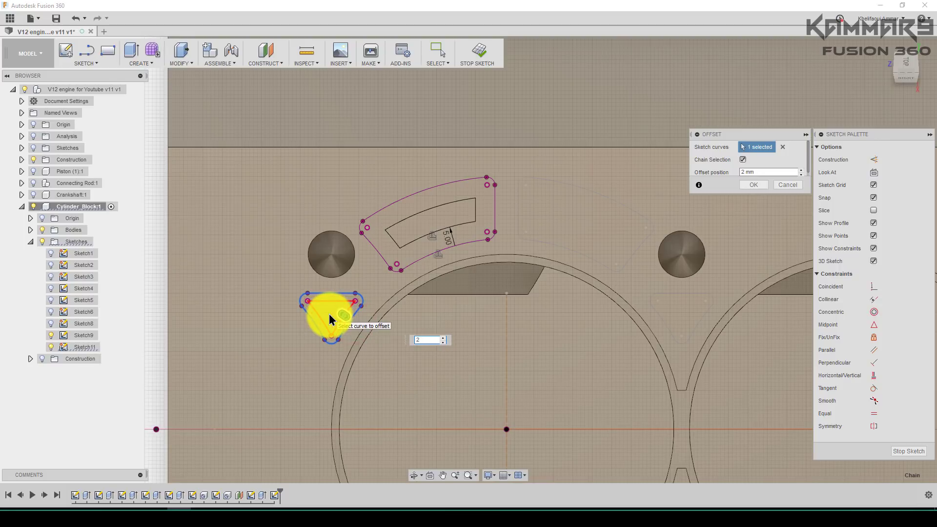
key("Return")
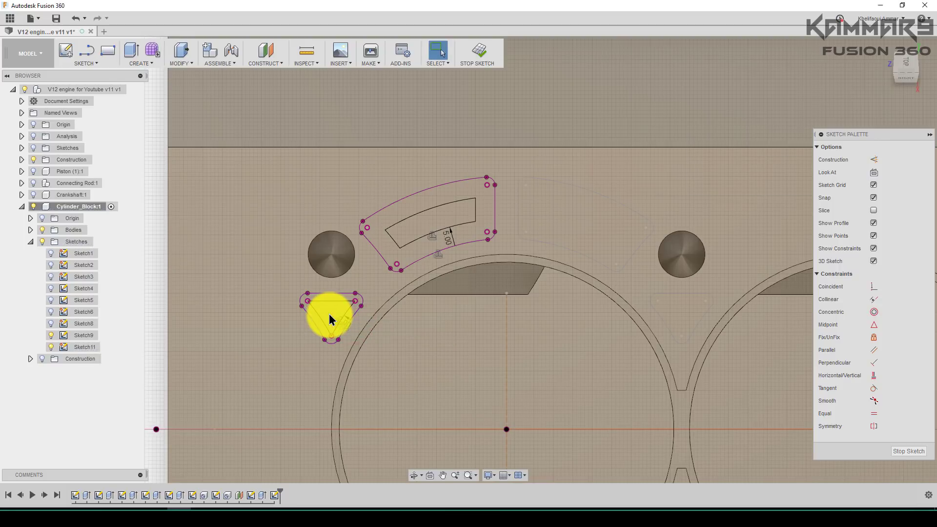
Round all four corners of the inner curved passage outline with 2 mm sketch fillets
scroll(397, 268, "up", 1)
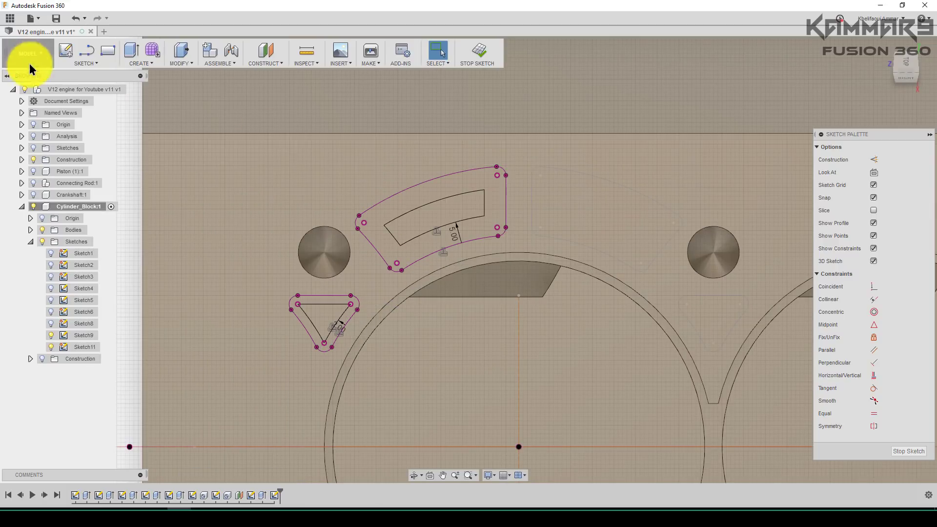
left_click(90, 62)
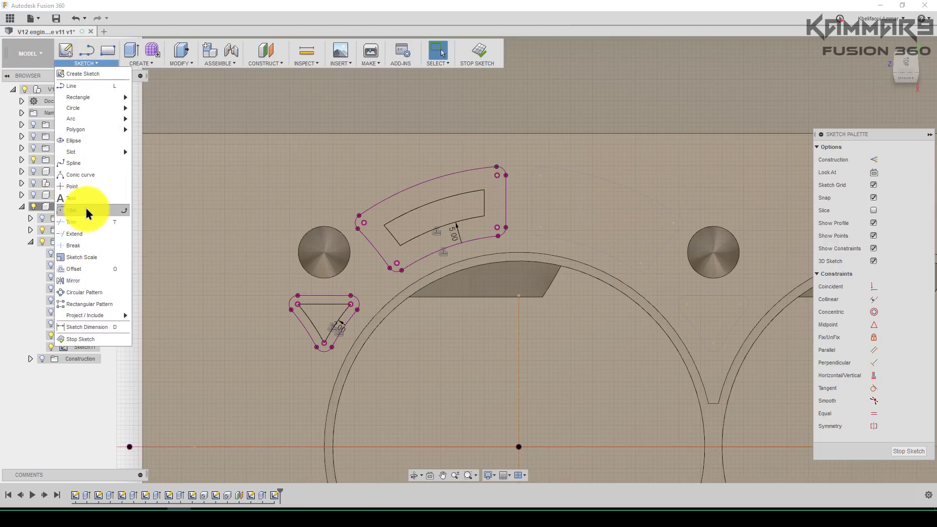
left_click(84, 209)
scroll(466, 178, "up", 2)
scroll(478, 216, "up", 1)
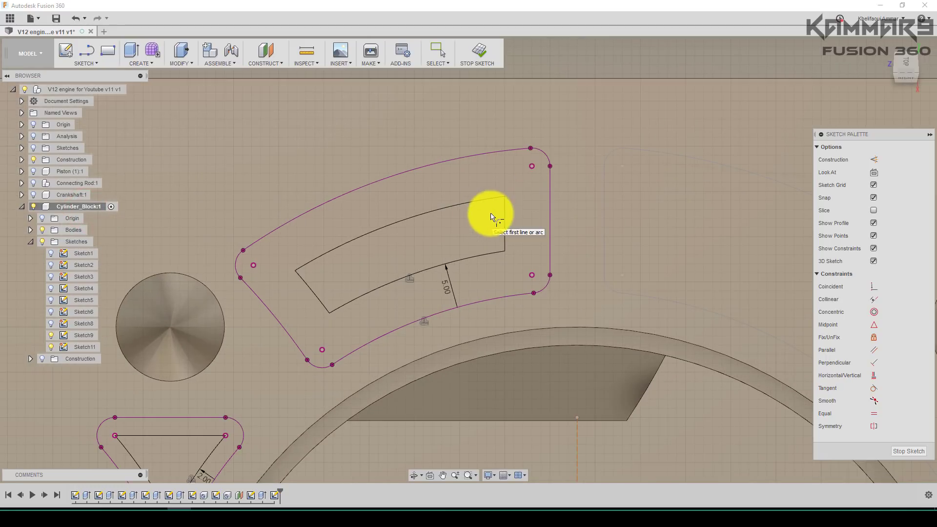
left_click(507, 200)
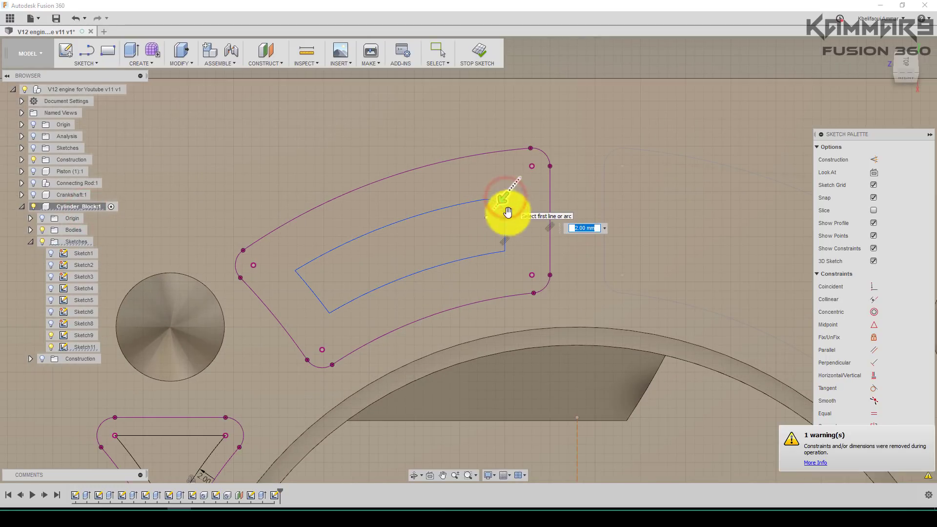
left_click(502, 250)
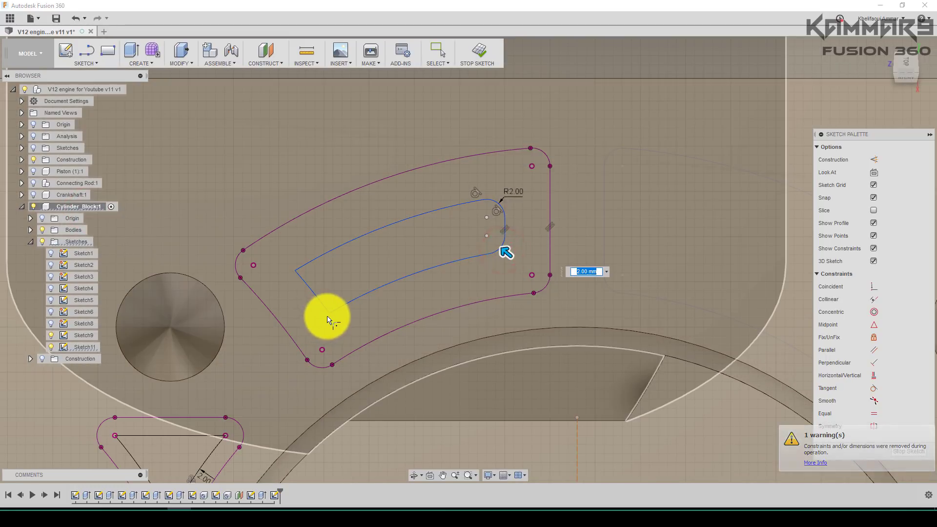
left_click(328, 314)
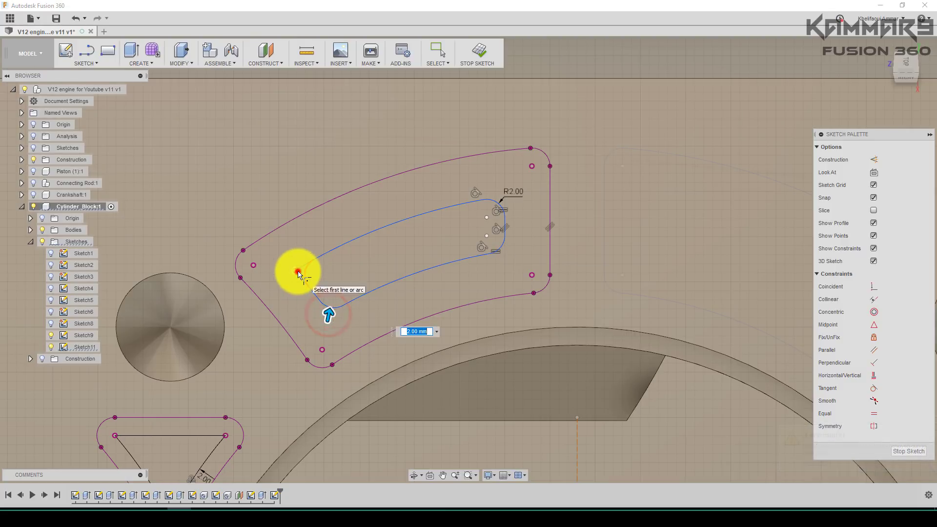
left_click(305, 270)
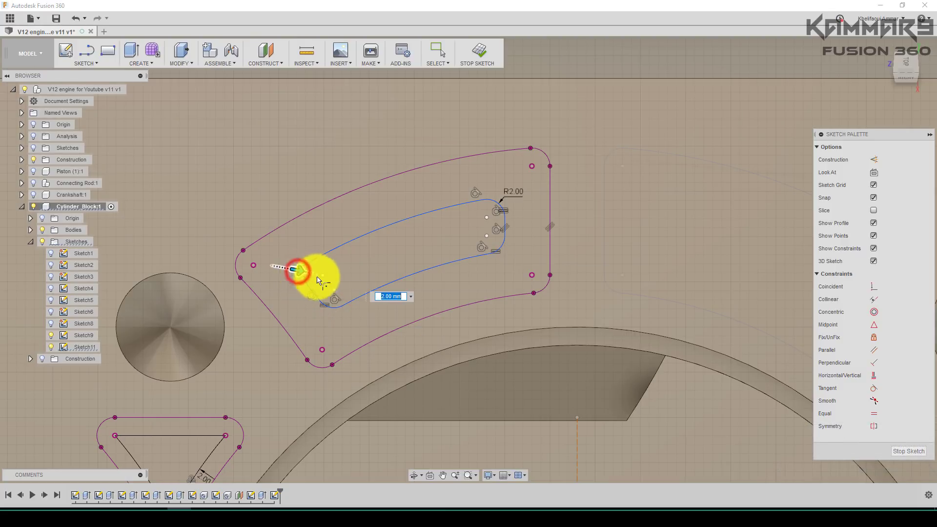
Round the two upper corners of the inner triangular passage outline with 2 mm sketch fillets
middle_click_drag(368, 287, 495, 205)
left_click(381, 357)
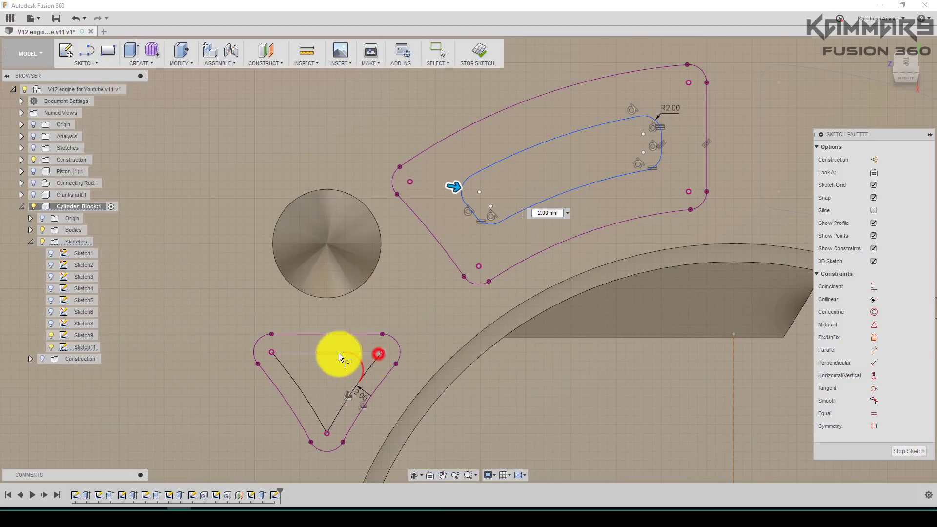
left_click(274, 353)
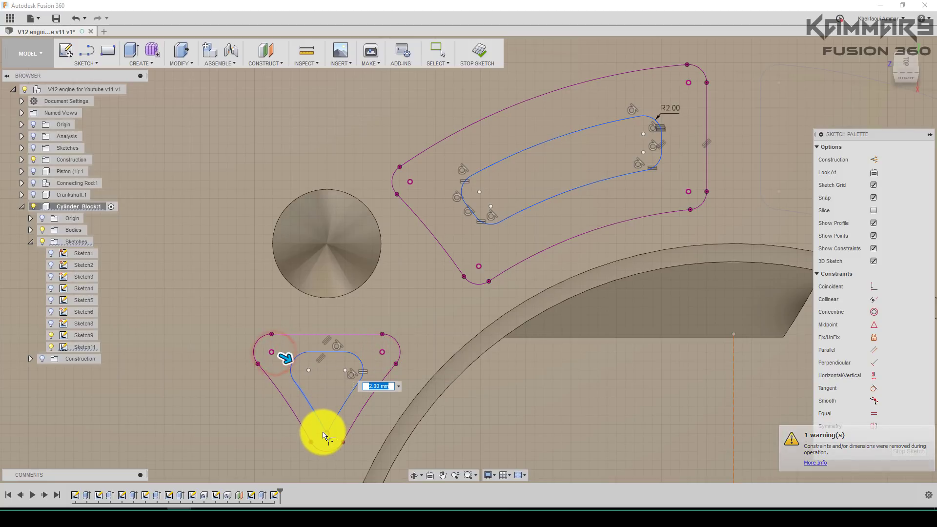
left_click(326, 436)
scroll(533, 356, "down", 4)
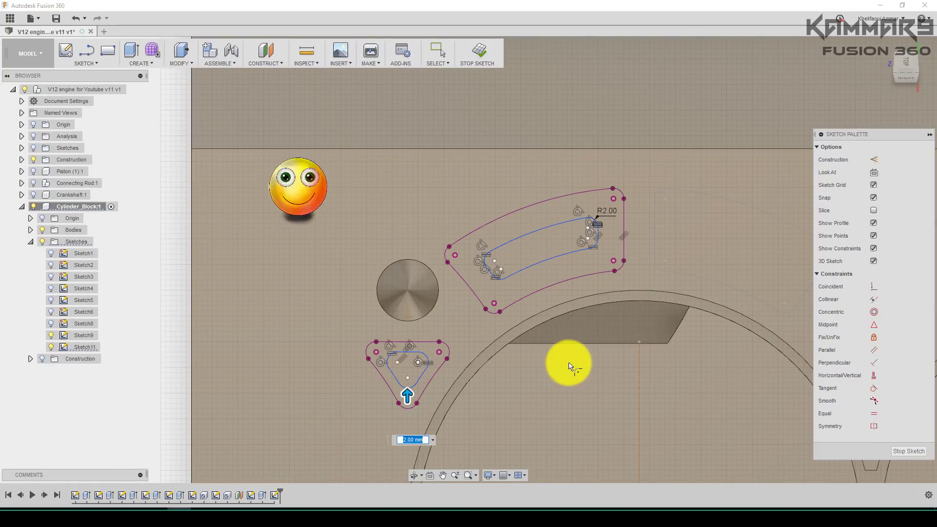
key("Escape")
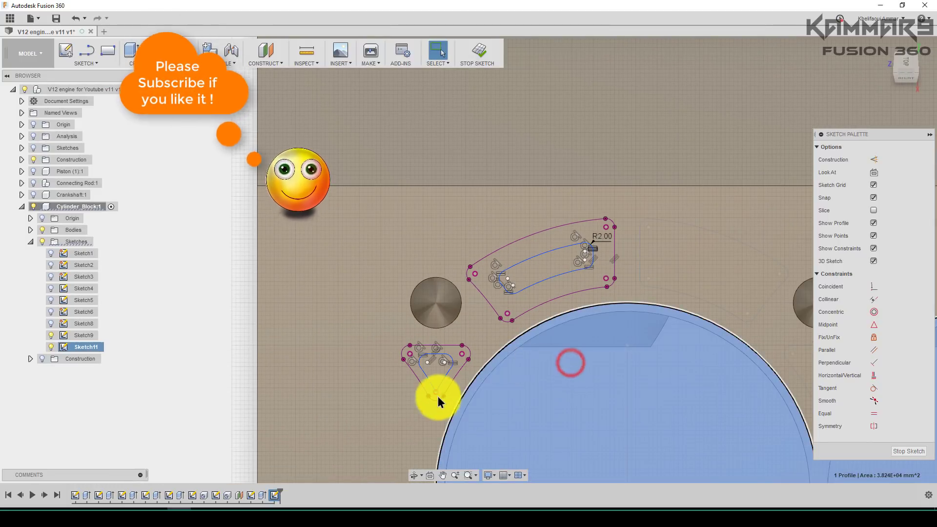
Add a 2 mm sketch fillet to the lower corner of the inner triangular outline
scroll(434, 396, "up", 4)
scroll(434, 393, "up", 2)
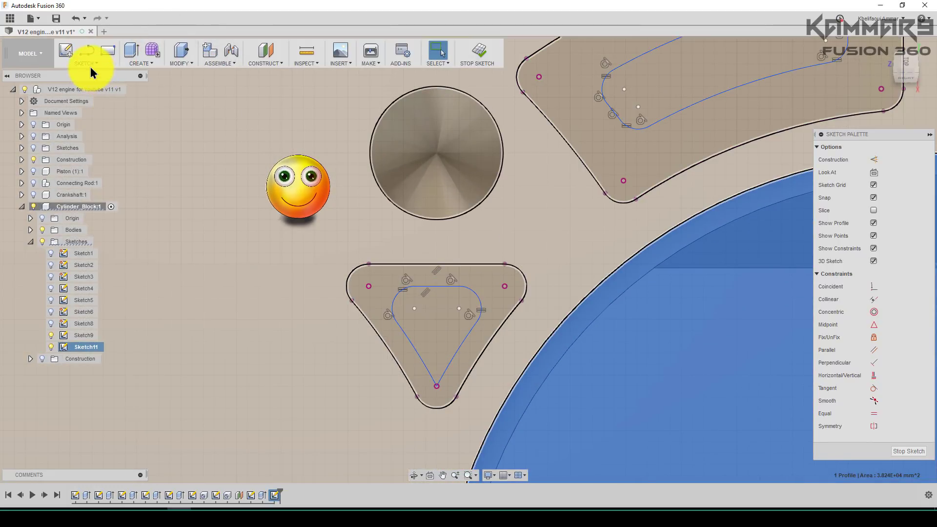
left_click(88, 63)
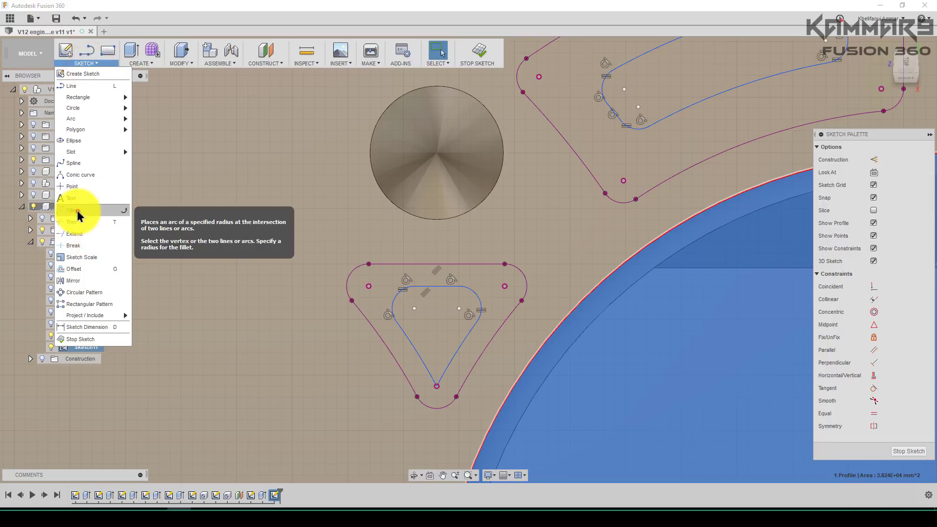
left_click(73, 222)
left_click(436, 387)
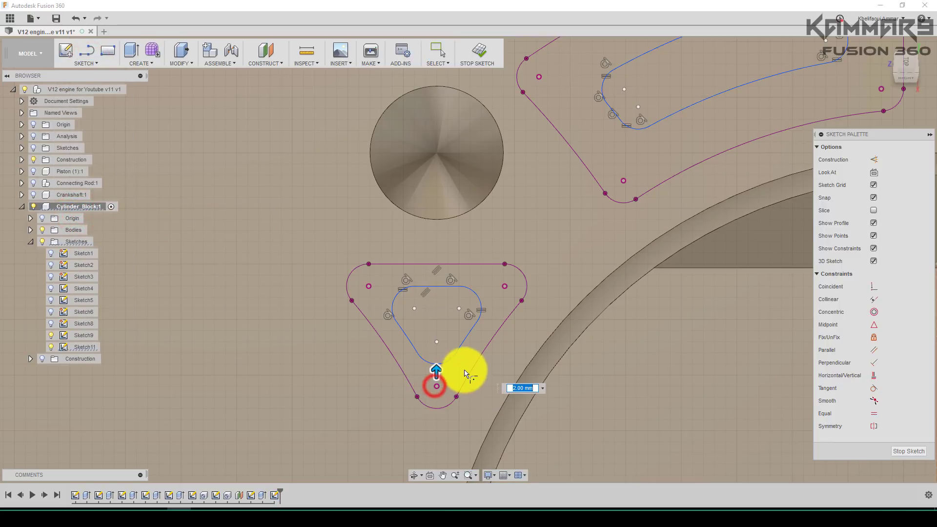
key("Return")
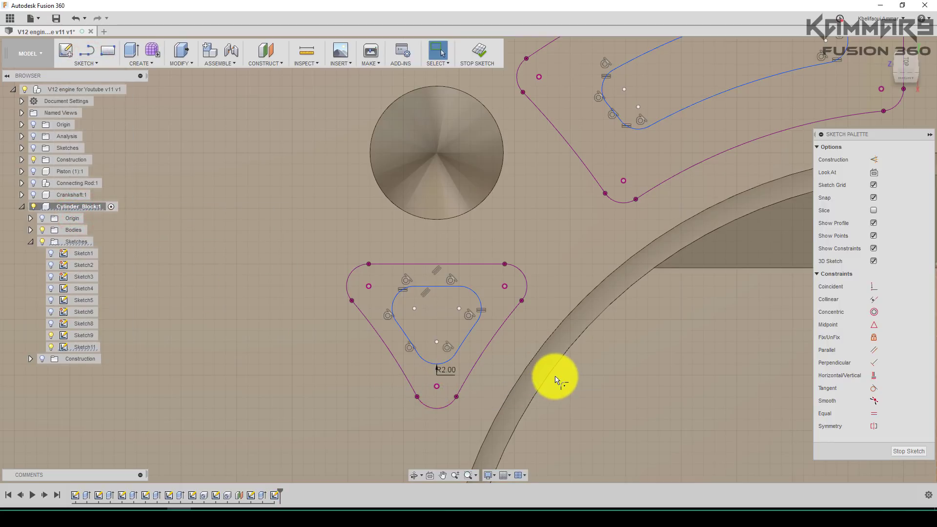
left_click(661, 401)
Project the vertical and horizontal centre lines of the first bore from Sketch9 into the current sketch
scroll(615, 379, "down", 4)
middle_click_drag(534, 328, 464, 232)
left_click(264, 272)
scroll(322, 302, "down", 1)
scroll(525, 207, "up", 2)
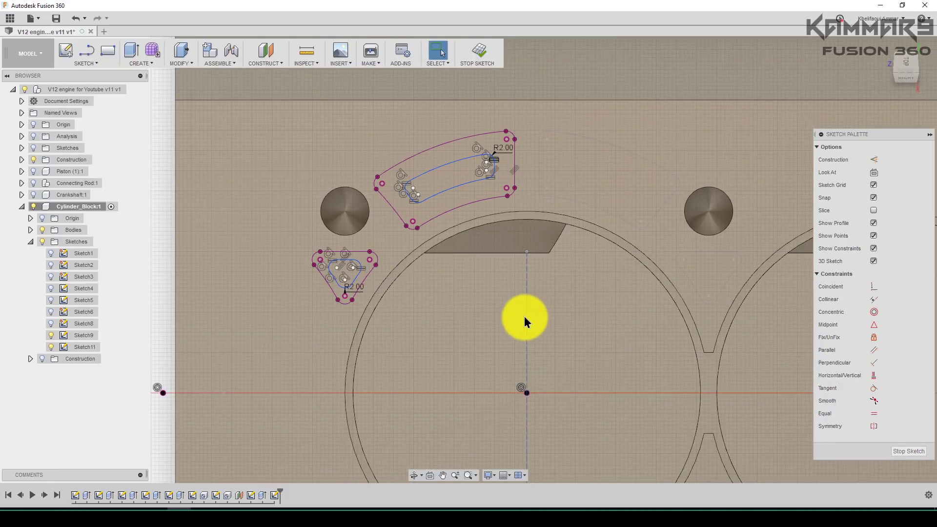
left_click(526, 322)
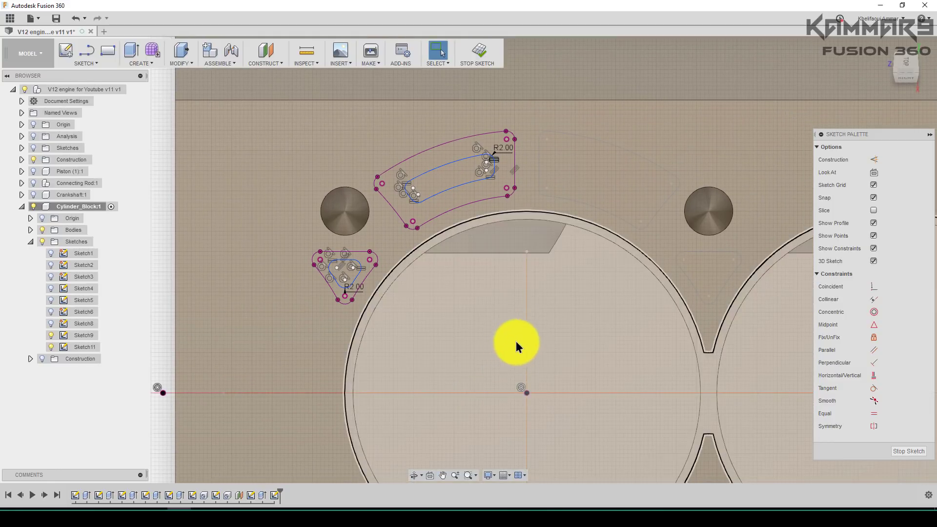
middle_click_drag(527, 348, 502, 372)
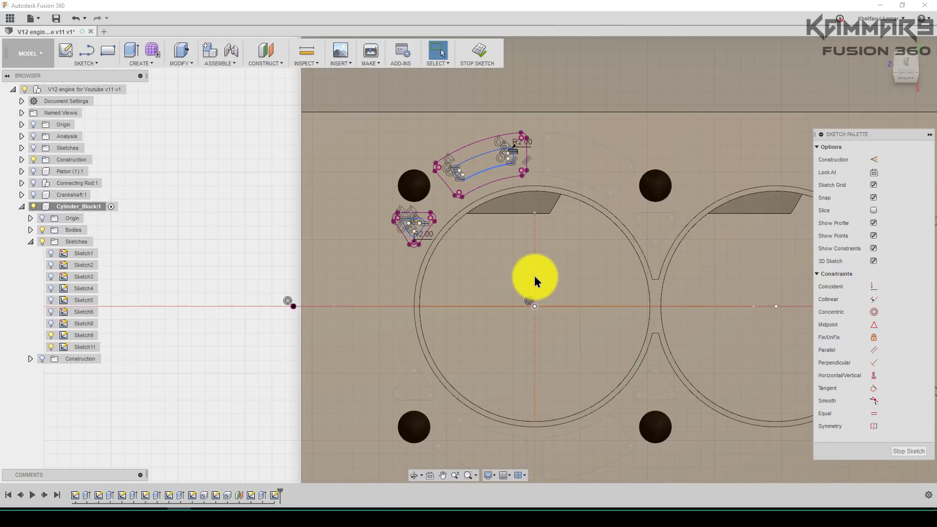
left_click(535, 277)
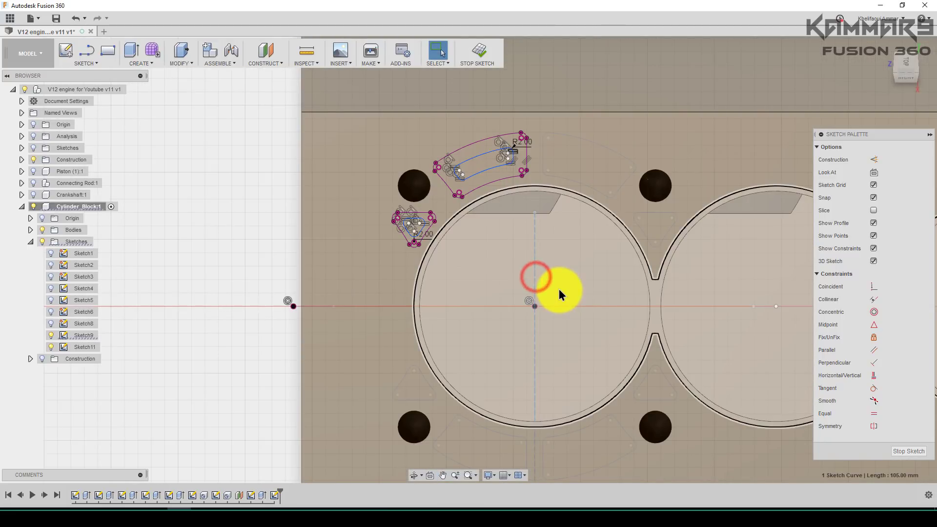
key("p")
left_click(572, 311)
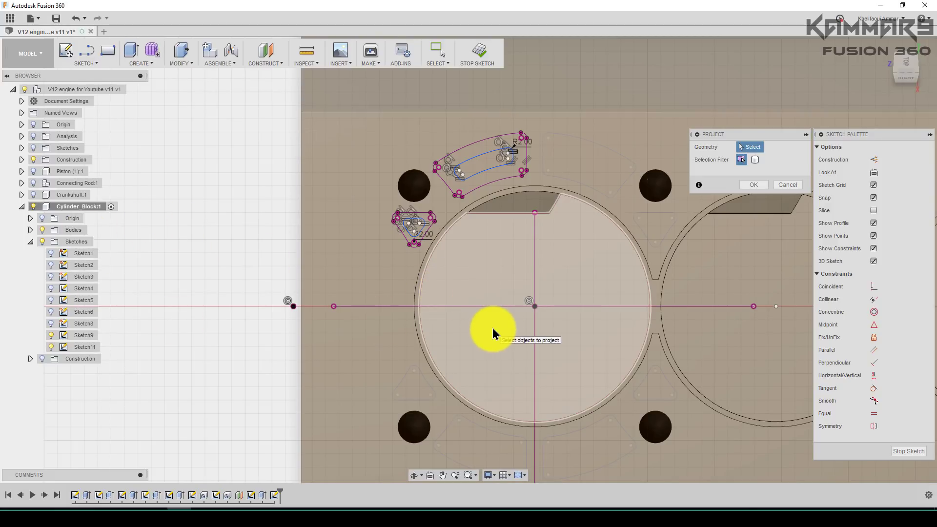
key("Return")
Mirror the curved and triangular passage outlines, including their inner offsets, across the first bore's vertical centre line
scroll(580, 334, "down", 2)
scroll(427, 304, "up", 2)
scroll(501, 247, "up", 2)
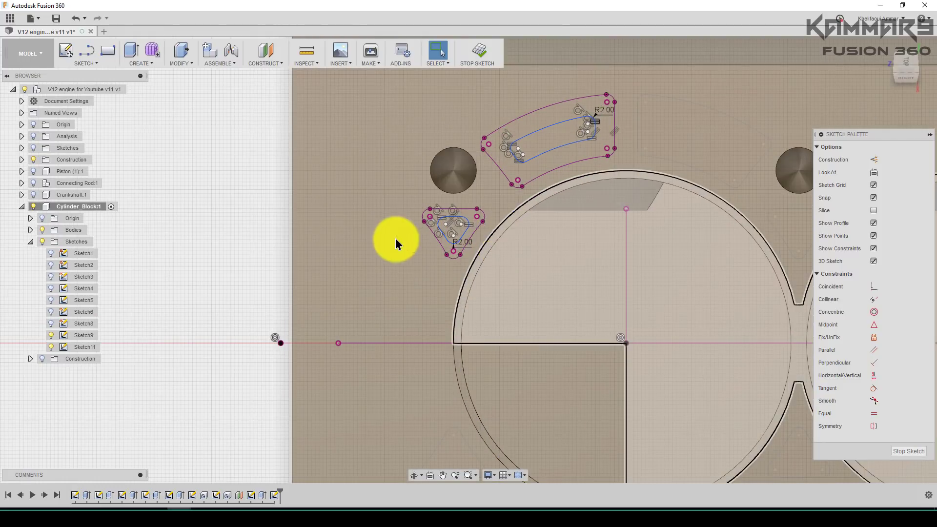
scroll(403, 241, "down", 2)
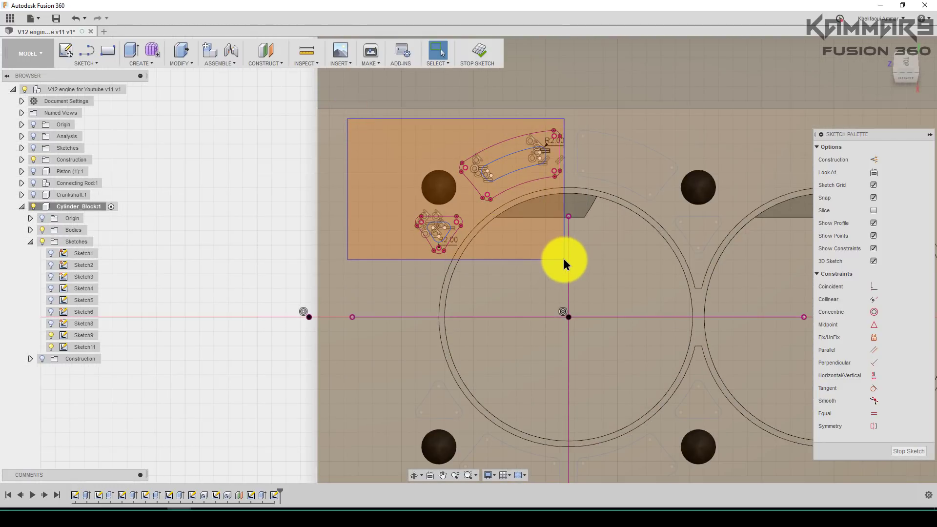
left_click_drag(564, 258, 563, 259)
left_click(95, 61)
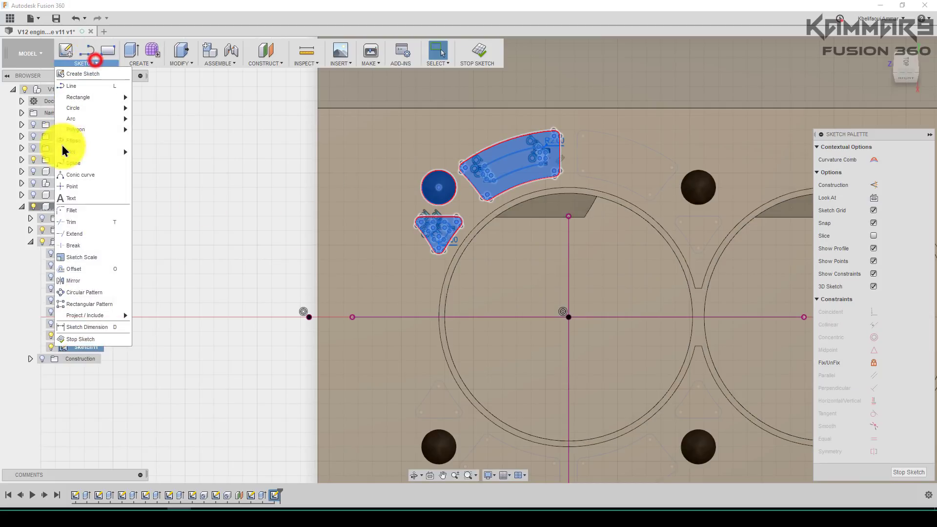
left_click(98, 281)
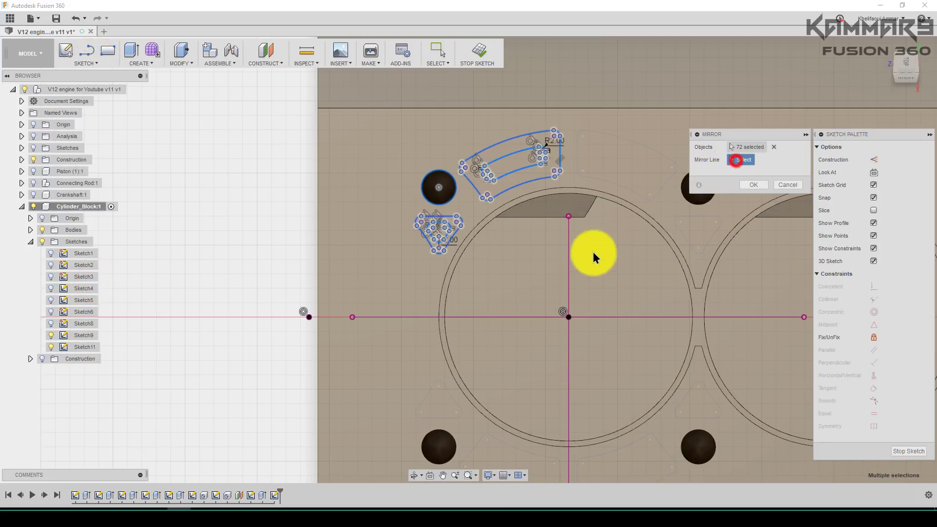
left_click(747, 185)
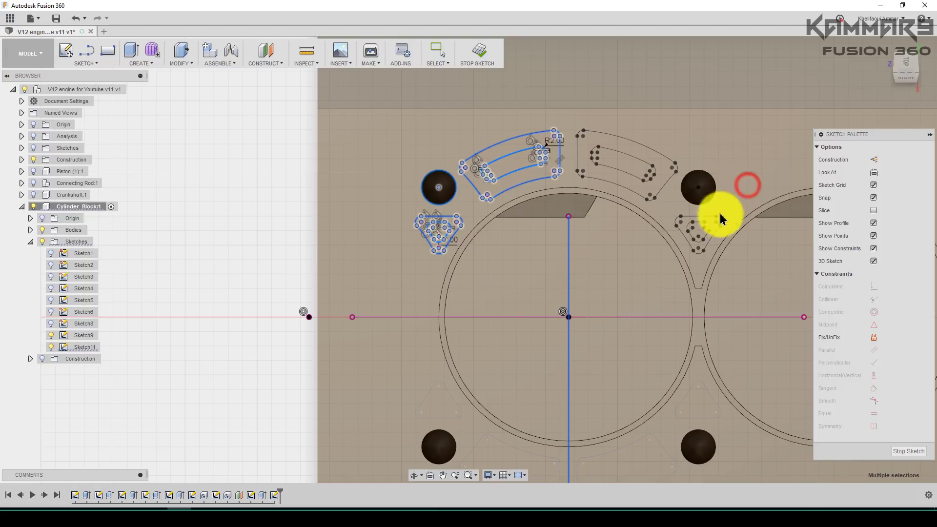
left_click(570, 120)
scroll(624, 259, "down", 2)
scroll(624, 182, "up", 2)
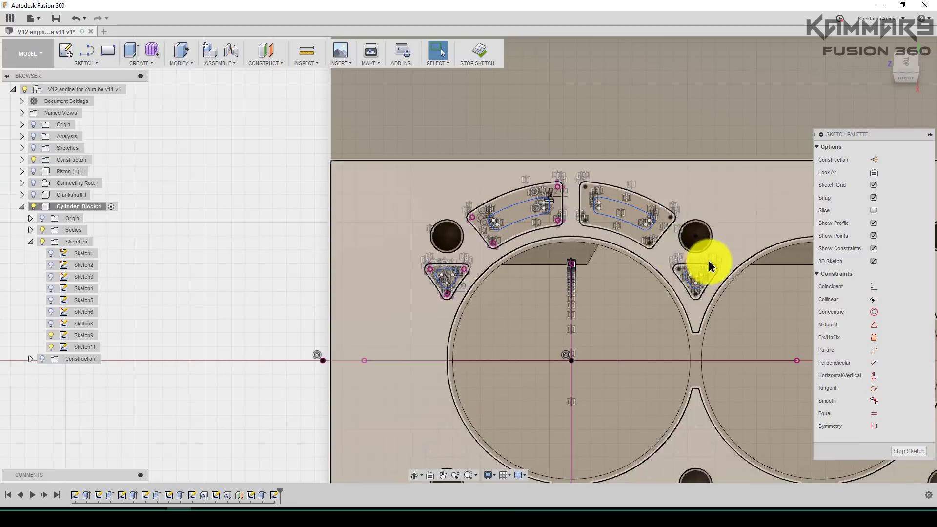
mouse_move(755, 321)
left_mouse_down()
mouse_move(378, 200)
mouse_move(377, 167)
mouse_move(376, 177)
left_mouse_up()
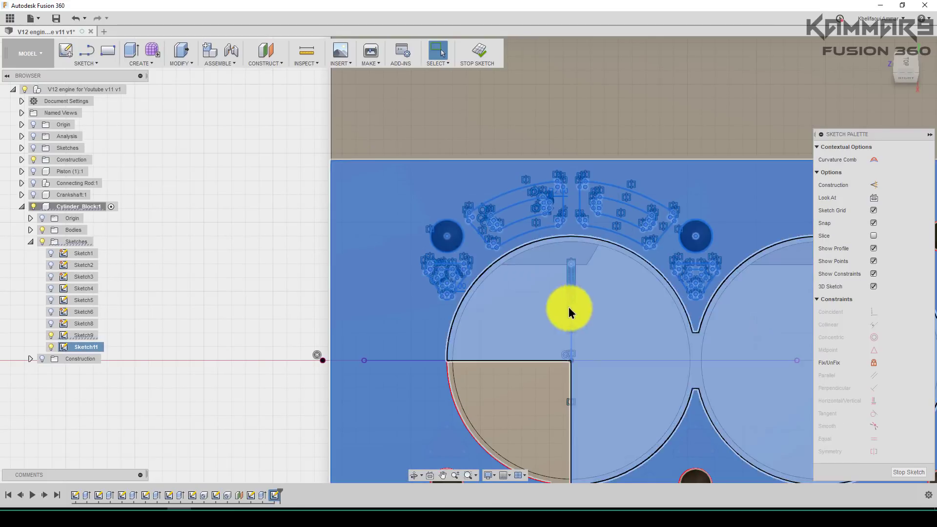
key("Escape")
scroll(293, 249, "up", 3)
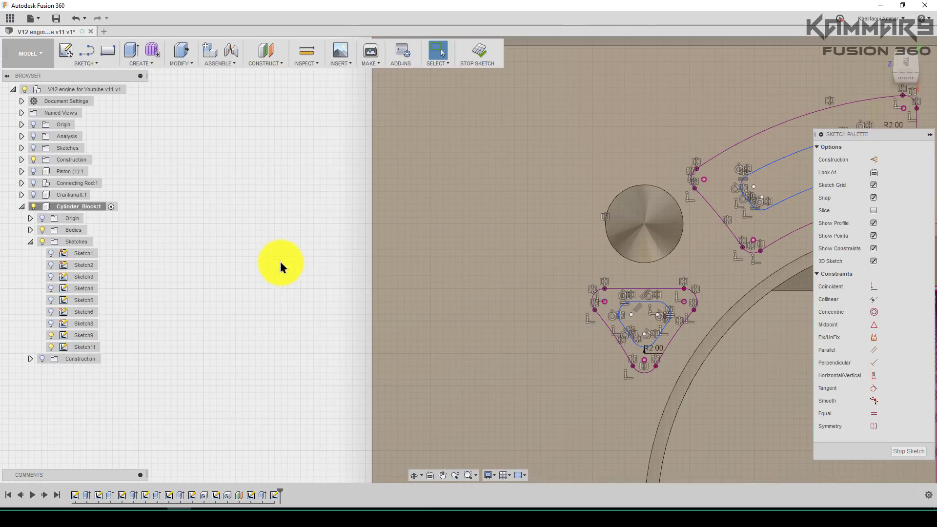
scroll(487, 296, "down", 2)
scroll(427, 291, "down", 3)
scroll(347, 286, "up", 2)
left_click(346, 285)
Start a sketch Mirror with the triangular outlines between the first two bores as objects, excluding the bore edges
left_click(92, 65)
left_click(101, 280)
scroll(554, 267, "down", 1)
scroll(608, 261, "up", 6)
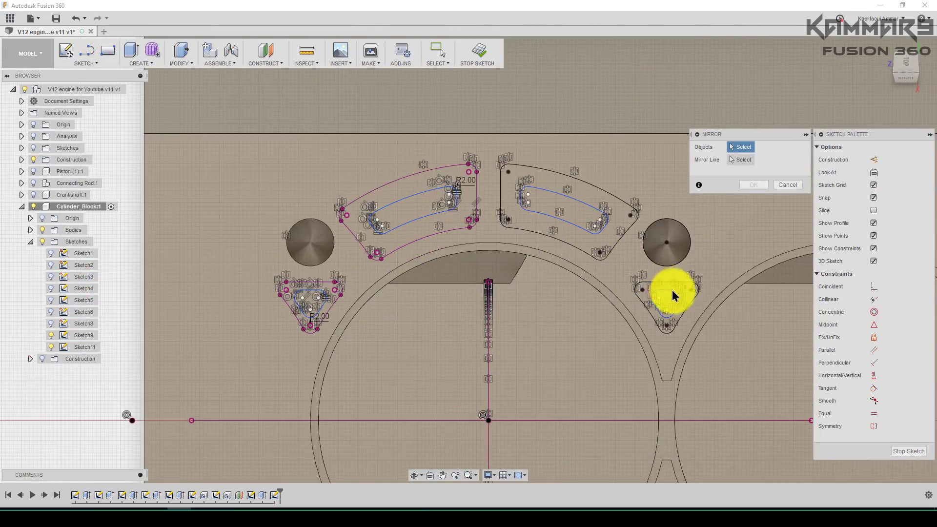
scroll(685, 320, "up", 2)
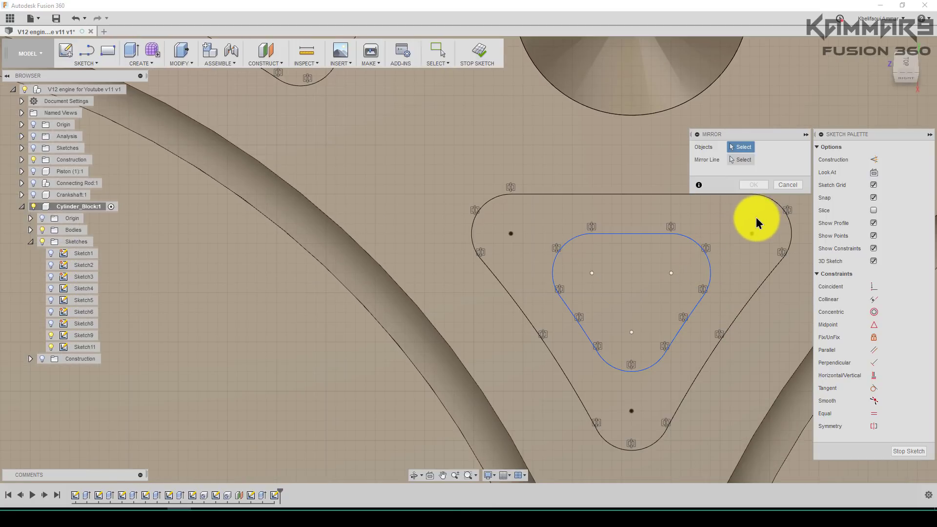
scroll(612, 256, "down", 2)
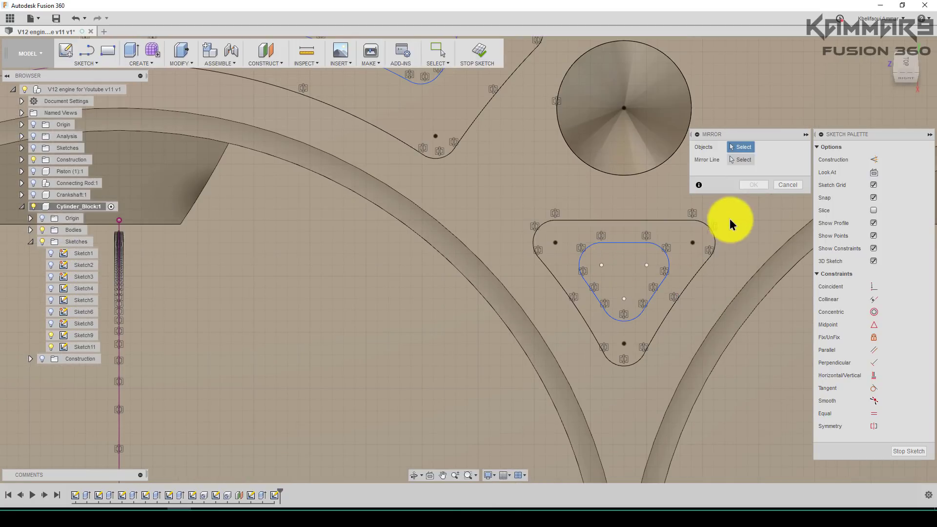
mouse_move(742, 212)
left_mouse_down()
mouse_move(498, 377)
mouse_move(506, 382)
left_mouse_up()
scroll(418, 286, "down", 2)
scroll(411, 309, "down", 3)
scroll(322, 270, "up", 2)
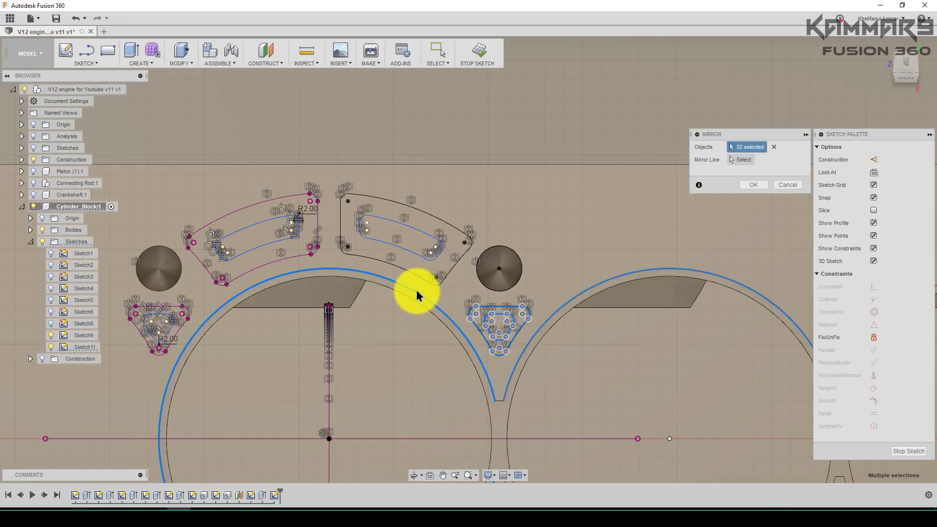
left_click(417, 291)
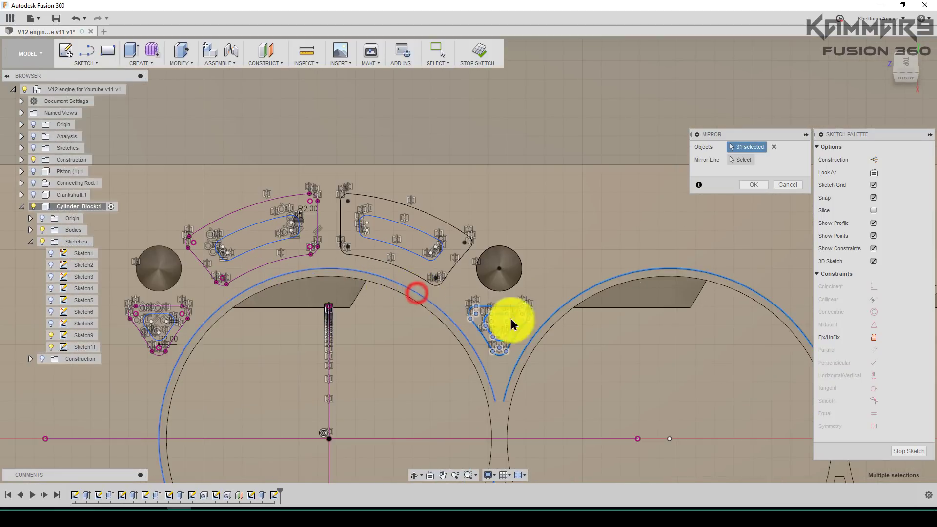
left_click(565, 306)
Add the curved passage outlines and inner offsets on both sides of the first bore's vertical centre line to the mirror objects, excluding bore edges
scroll(594, 350, "down", 2)
scroll(471, 279, "up", 2)
scroll(471, 276, "up", 3)
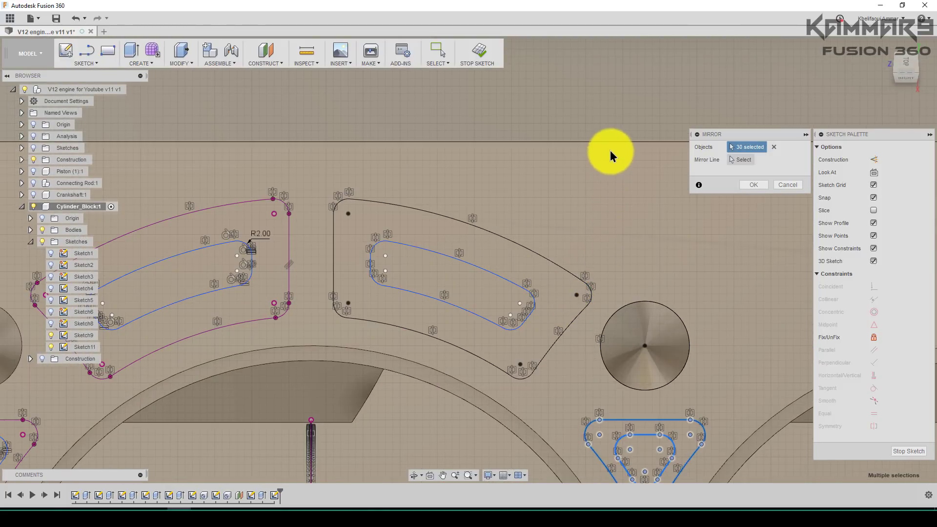
mouse_move(547, 305)
left_mouse_down()
mouse_move(389, 329)
mouse_move(300, 315)
mouse_move(299, 386)
mouse_move(308, 388)
left_mouse_up()
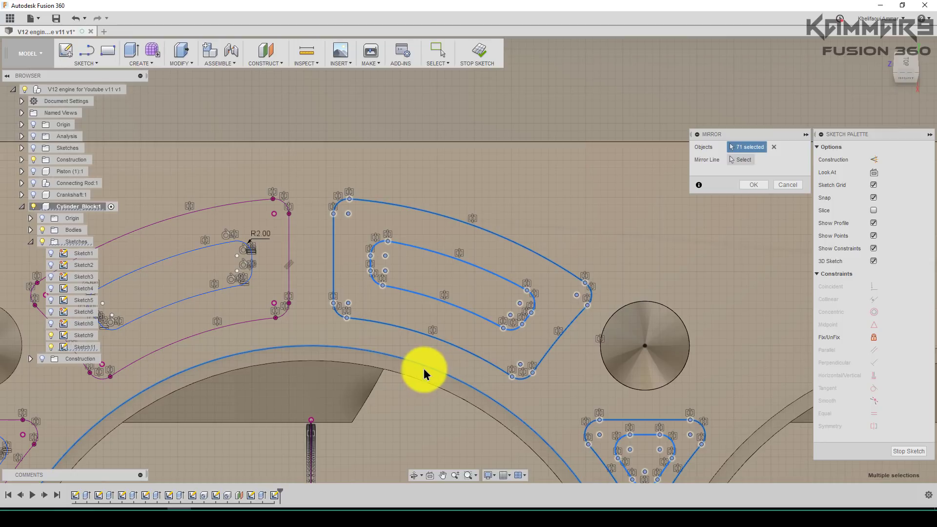
scroll(367, 375, "down", 5)
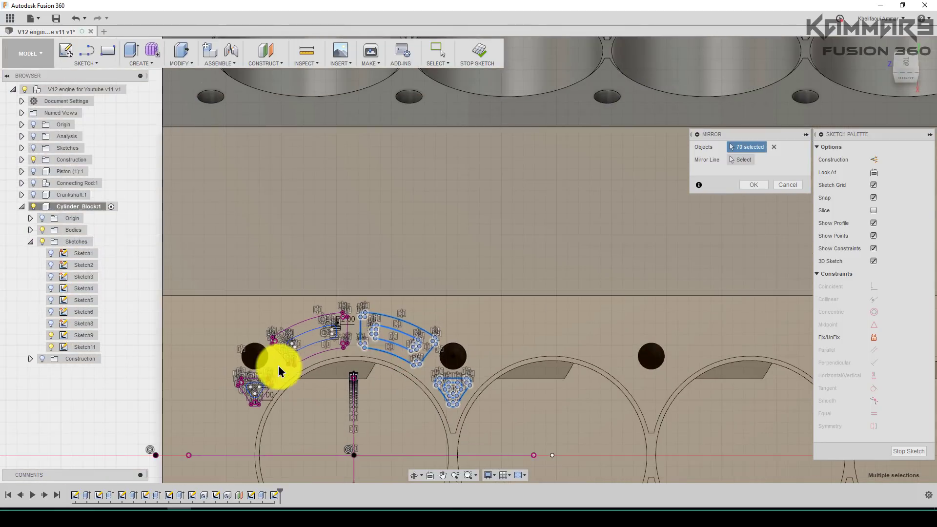
scroll(274, 373, "up", 3)
scroll(396, 274, "up", 2)
mouse_move(479, 197)
left_mouse_down()
mouse_move(218, 394)
mouse_move(161, 424)
mouse_move(177, 429)
left_mouse_up()
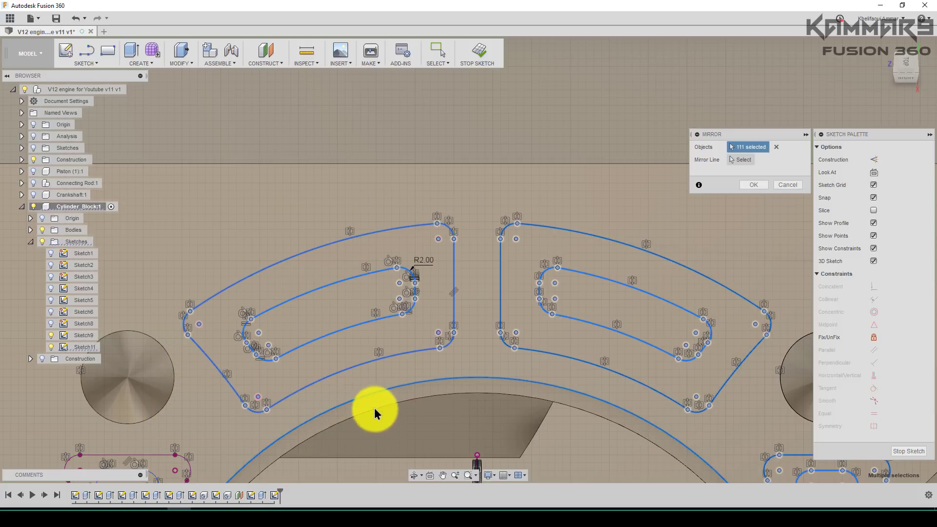
left_click(397, 391)
Add the remaining triangular outlines to the selection and mirror all passage outlines across the first bore's horizontal centre line
scroll(429, 318, "down", 4)
scroll(306, 390, "up", 5)
scroll(372, 397, "down", 3)
scroll(215, 266, "up", 3)
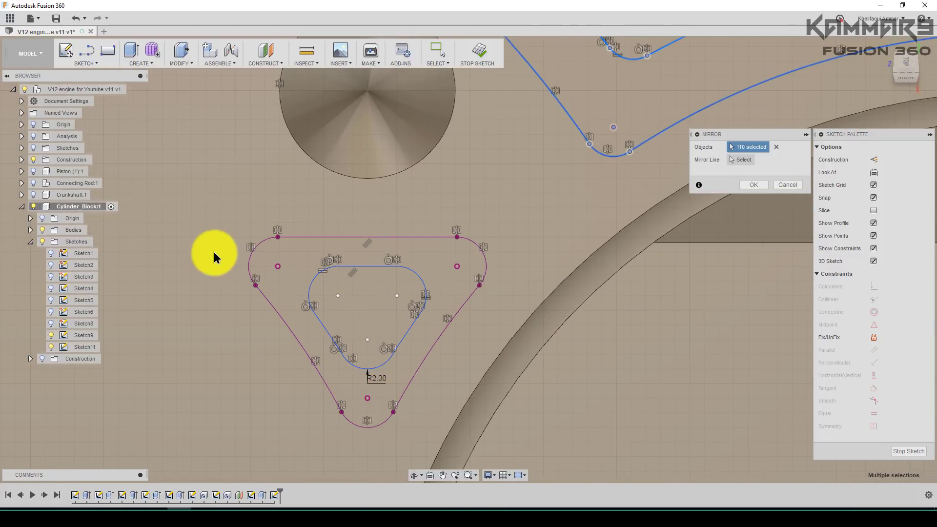
left_click_drag(508, 444, 508, 444)
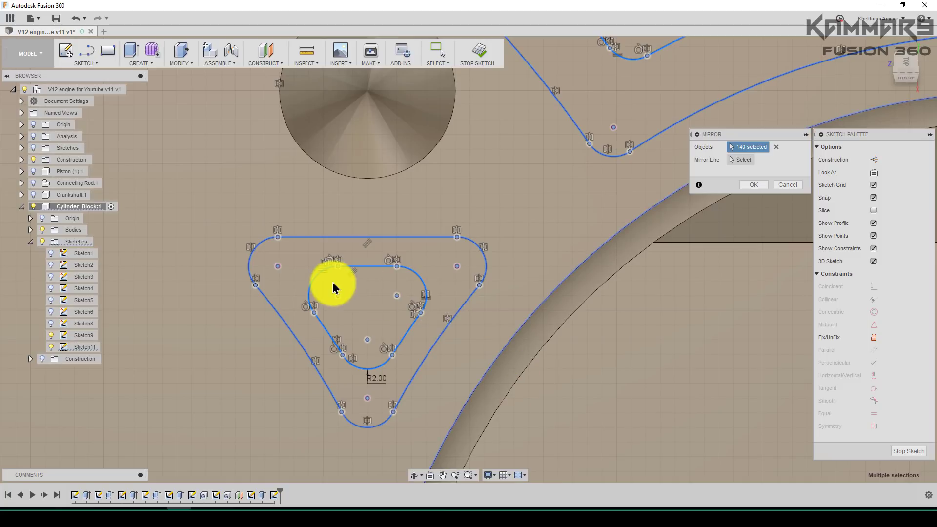
scroll(332, 282, "down", 6)
scroll(388, 219, "up", 1)
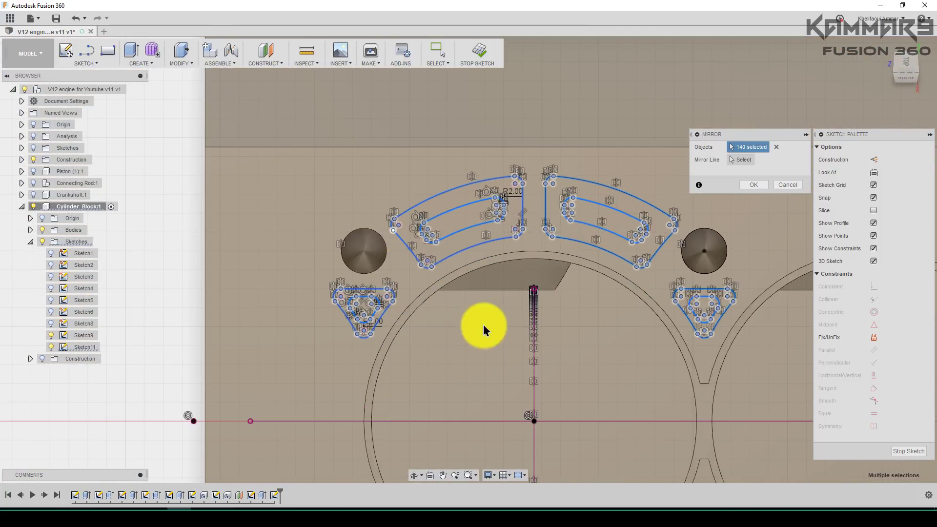
scroll(408, 312, "up", 2)
scroll(508, 298, "down", 1)
scroll(682, 190, "down", 1)
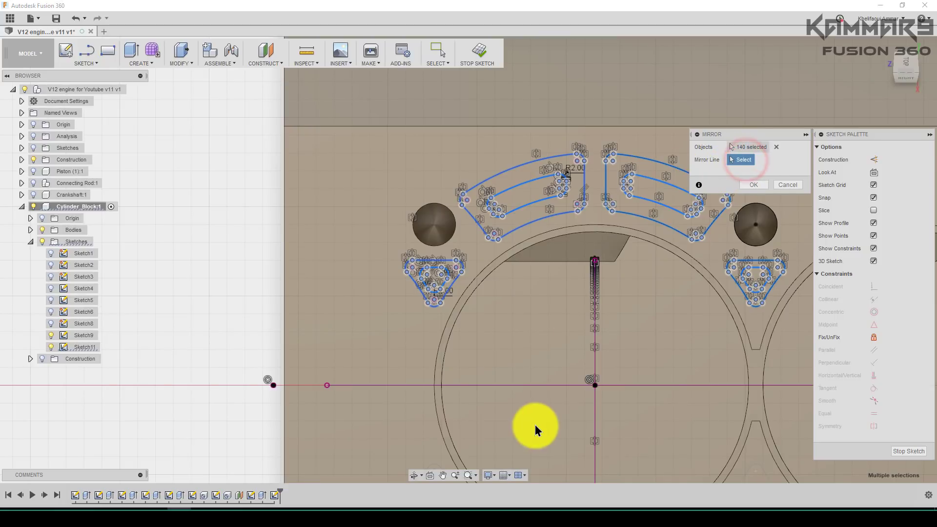
left_click(553, 384)
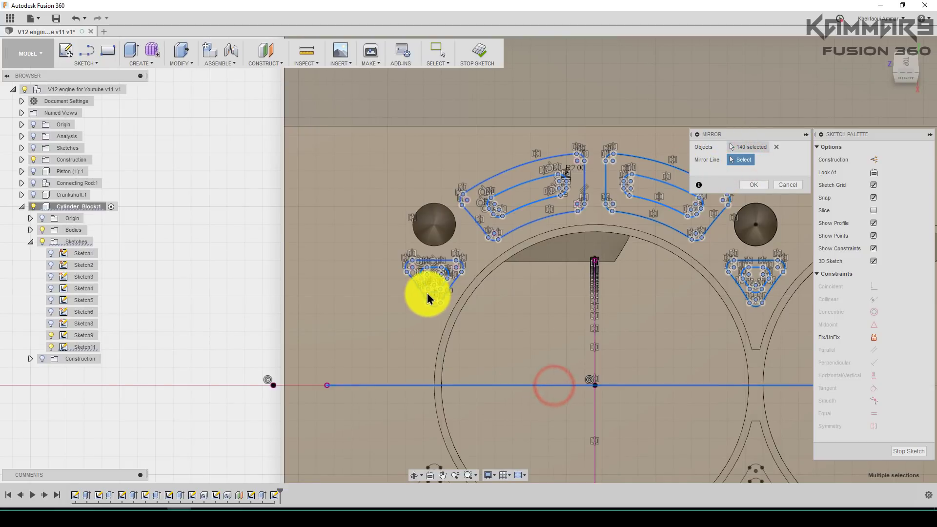
scroll(429, 292, "down", 3)
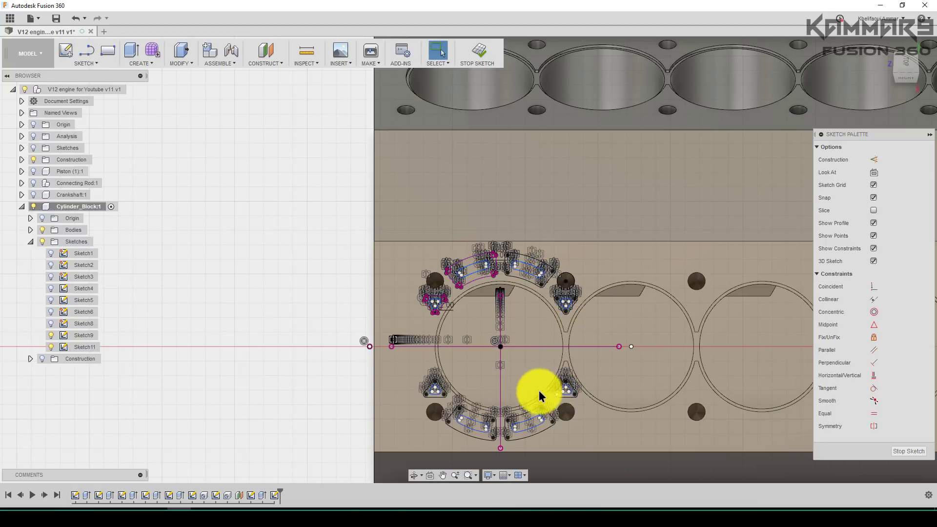
Delete the outer outline of the upper-left curved passage at the first bore, keeping its inner offset
scroll(545, 391, "up", 2)
scroll(512, 198, "up", 5)
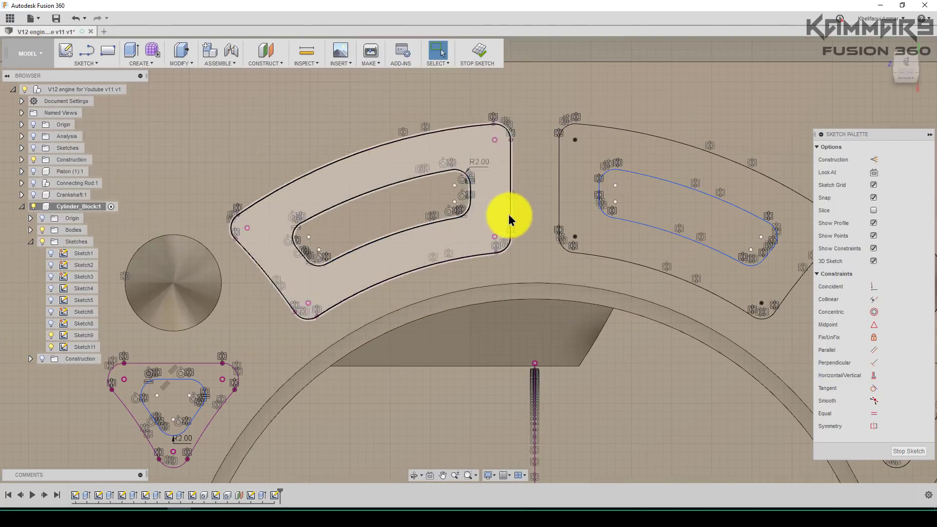
left_click(512, 207)
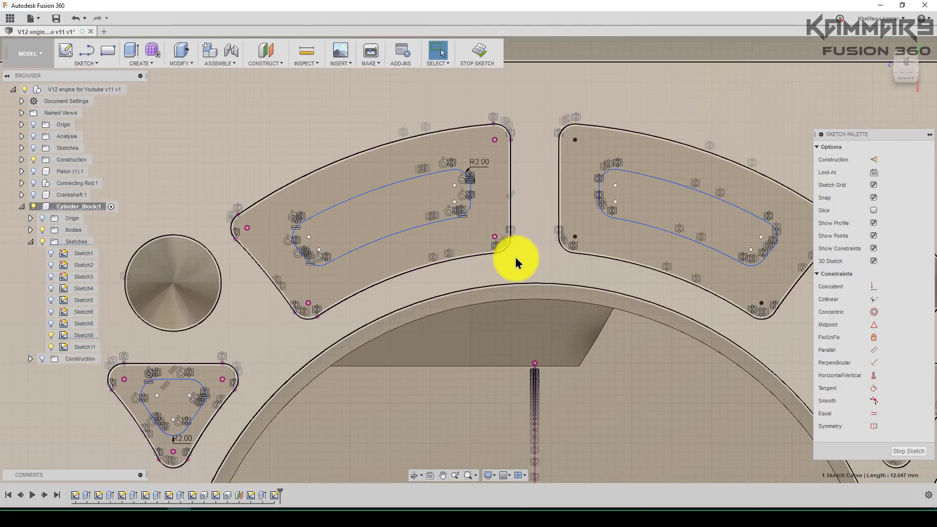
left_click_drag(504, 263, 439, 269)
left_click_drag(369, 314, 461, 356)
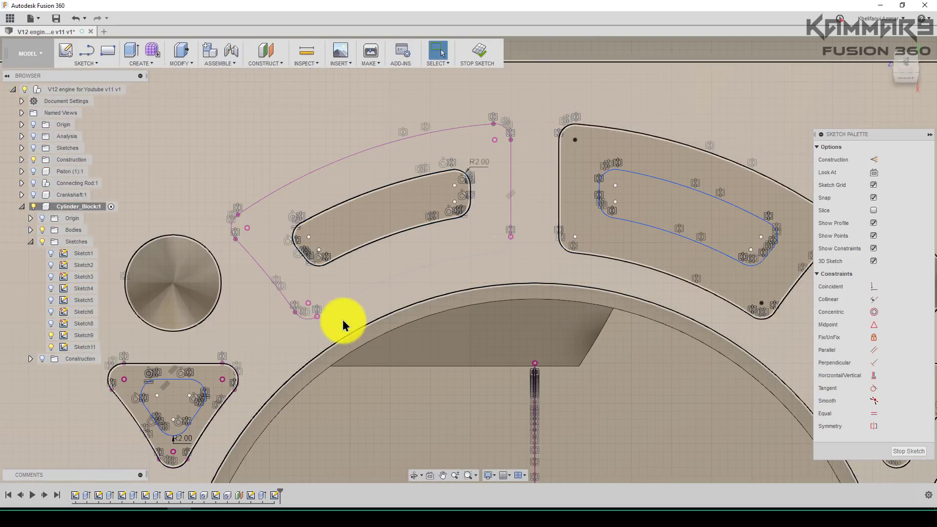
left_click(340, 320)
left_click(335, 257)
key("Delete")
left_click_drag(533, 210, 495, 170)
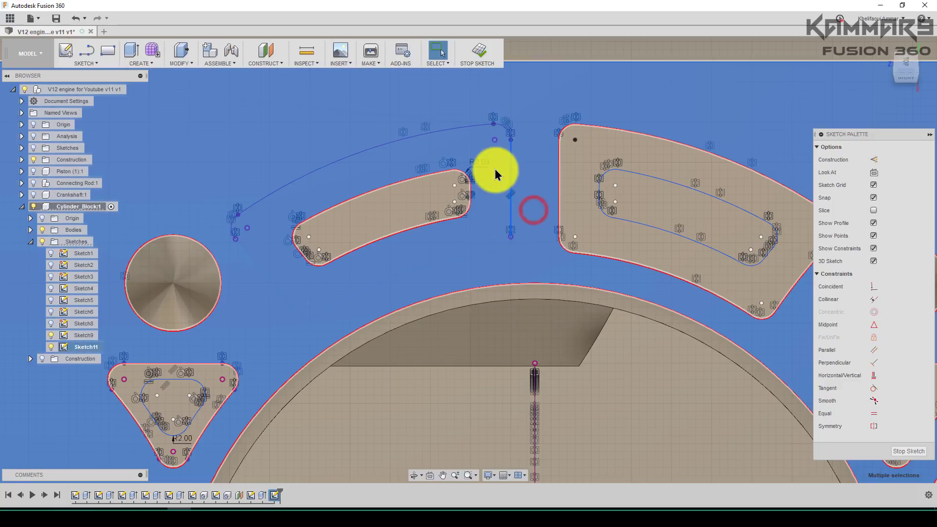
left_click(533, 145)
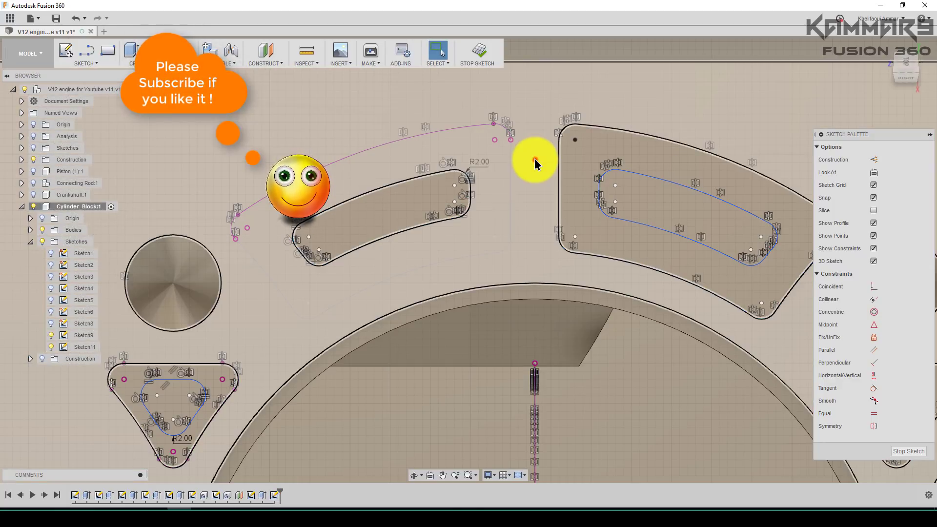
left_click_drag(535, 158, 441, 98)
key("Delete")
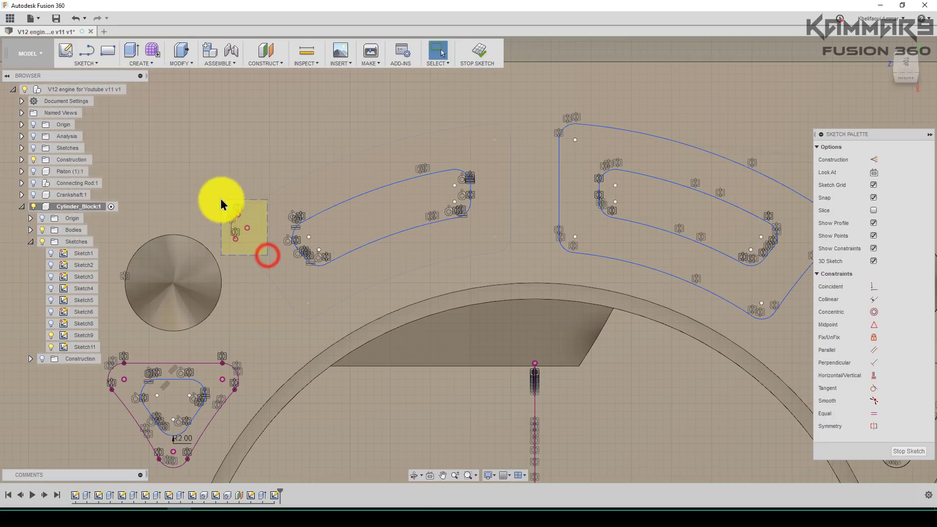
left_click_drag(220, 199, 219, 198)
key("Delete")
scroll(268, 142, "down", 3)
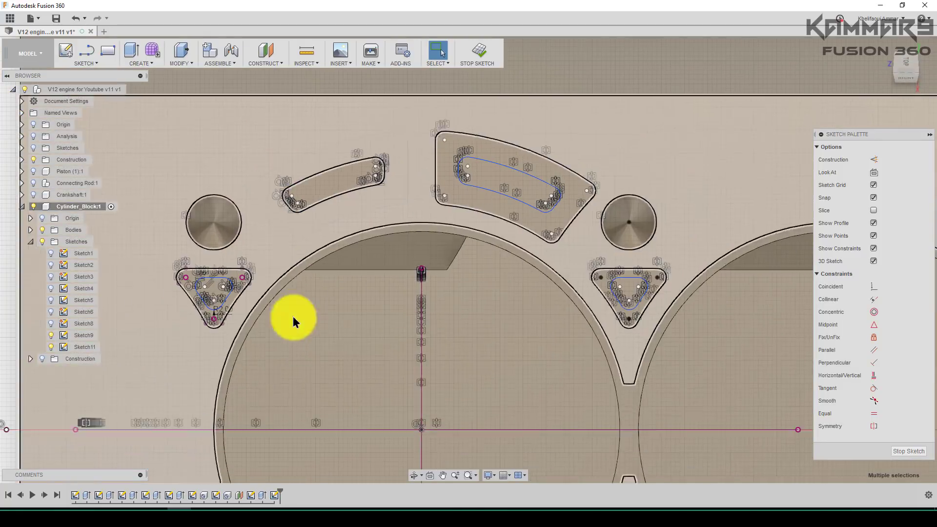
Delete the outer outline of the upper-left triangular passage at the first bore, keeping the inner triangle
scroll(238, 295, "up", 5)
left_click_drag(267, 255, 314, 234)
key("Delete")
scroll(411, 307, "down", 3)
scroll(301, 309, "up", 3)
left_click(345, 395)
mouse_move(218, 257)
left_mouse_down()
mouse_move(196, 226)
mouse_move(208, 243)
left_mouse_up()
Delete the outer outline of the upper-right curved passage at the first bore, keeping its inner offset
scroll(208, 273, "down", 2)
scroll(255, 354, "down", 3)
scroll(765, 185, "up", 3)
mouse_move(542, 326)
left_mouse_down()
mouse_move(497, 383)
mouse_move(391, 293)
left_mouse_up()
key("Delete")
left_click_drag(278, 289, 193, 243)
key("Delete")
left_click(632, 250)
left_click_drag(584, 244, 527, 207)
key("Delete")
Hide Sketch9 and delete the outer outline of the upper triangular passage between the first two bores
scroll(514, 231, "down", 3)
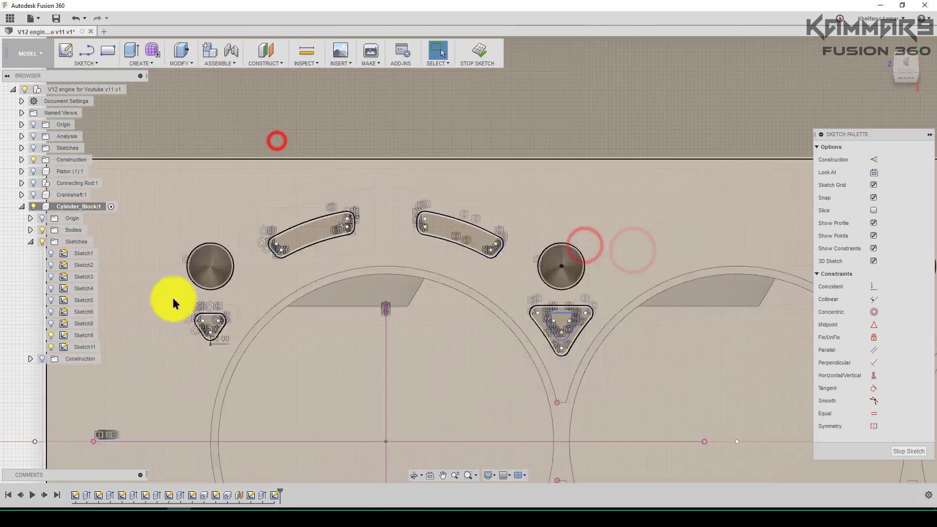
left_click(51, 335)
scroll(588, 346, "up", 4)
left_click_drag(562, 394, 493, 288)
key("Delete")
left_click_drag(663, 265, 598, 213)
key("Delete")
left_click_drag(481, 232, 424, 210)
key("Delete")
Delete the outer outline of the lower triangular passage between the first two bores
scroll(405, 235, "down", 3)
scroll(456, 453, "up", 4)
left_click_drag(535, 391, 457, 294)
key("Delete")
left_click_drag(311, 350, 220, 288)
left_click_drag(318, 116, 310, 110)
key("Delete")
Delete the outer outlines of the two curved passages below the first bore, keeping their inner offsets
scroll(610, 161, "down", 3)
scroll(424, 410, "up", 3)
left_click_drag(427, 402, 376, 337)
key("Delete")
left_click_drag(570, 291, 508, 234)
key("Delete")
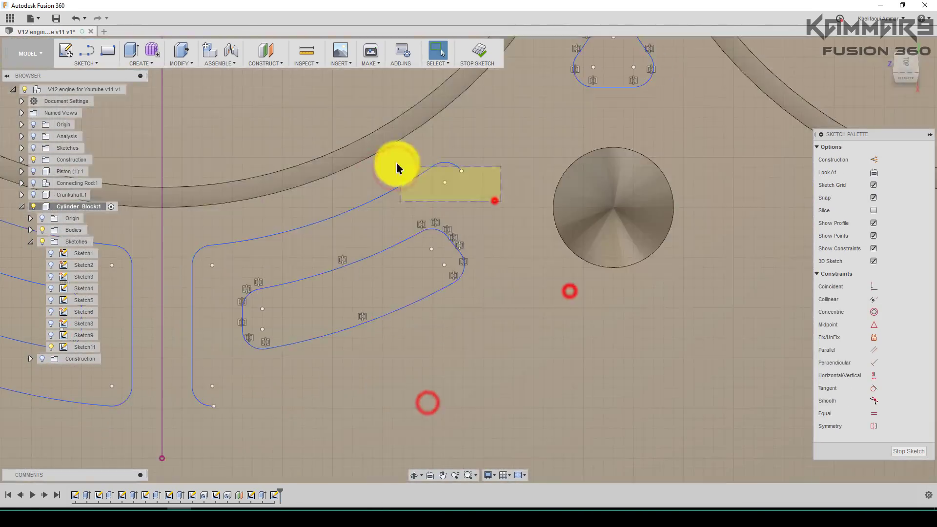
left_click_drag(331, 366, 328, 362)
left_click_drag(429, 405, 371, 256)
key("Delete")
left_click_drag(244, 224, 190, 255)
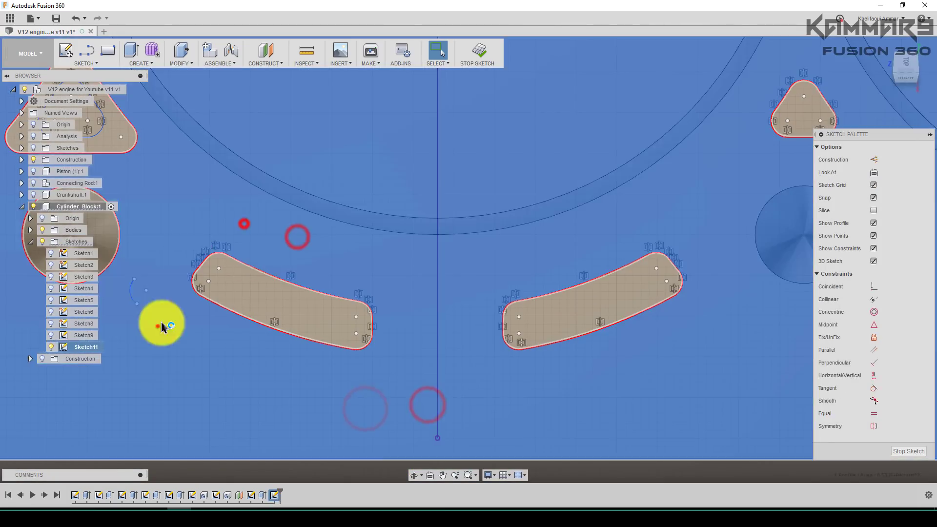
key("Delete")
Delete the outer outline of the lower-left triangular passage at the first bore, keeping the inner triangle
scroll(275, 337, "down", 3)
scroll(237, 296, "up", 4)
left_click_drag(345, 322, 270, 202)
key("Delete")
middle_click_drag(272, 204, 395, 300)
left_click_drag(368, 207, 234, 159)
key("Delete")
left_click_drag(220, 417, 152, 370)
key("Delete")
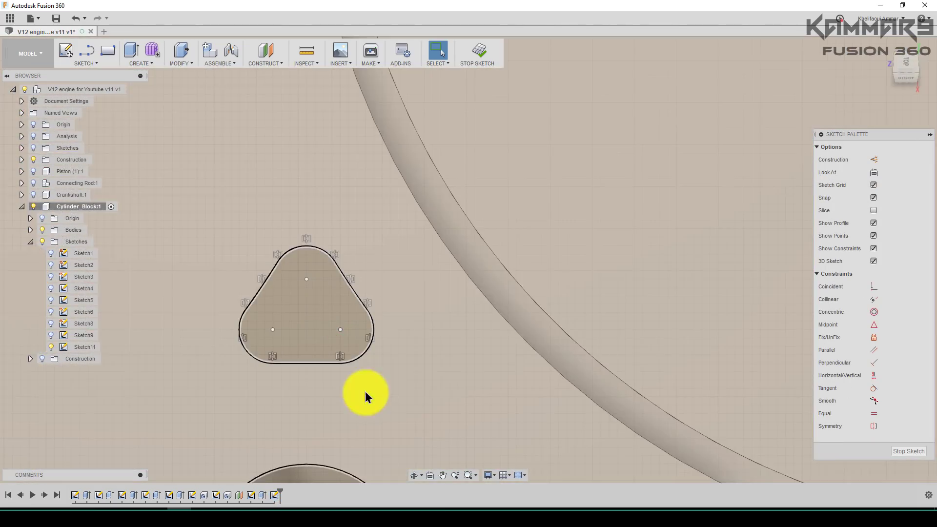
scroll(368, 385, "down", 4)
scroll(373, 335, "down", 4)
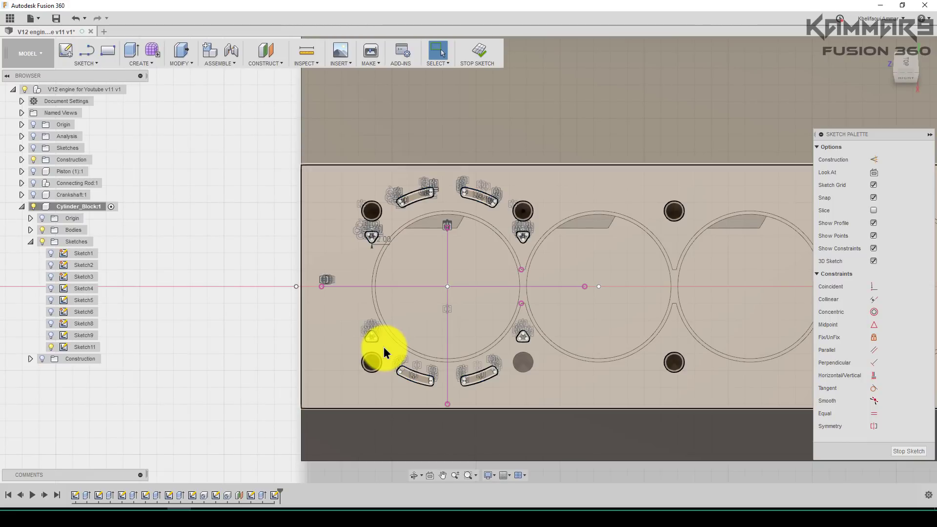
Cut the eight small passage profiles around the first bore 10 mm deep into the deck face using Press Pull
scroll(306, 366, "down", 2)
left_click(241, 367)
scroll(360, 308, "up", 5)
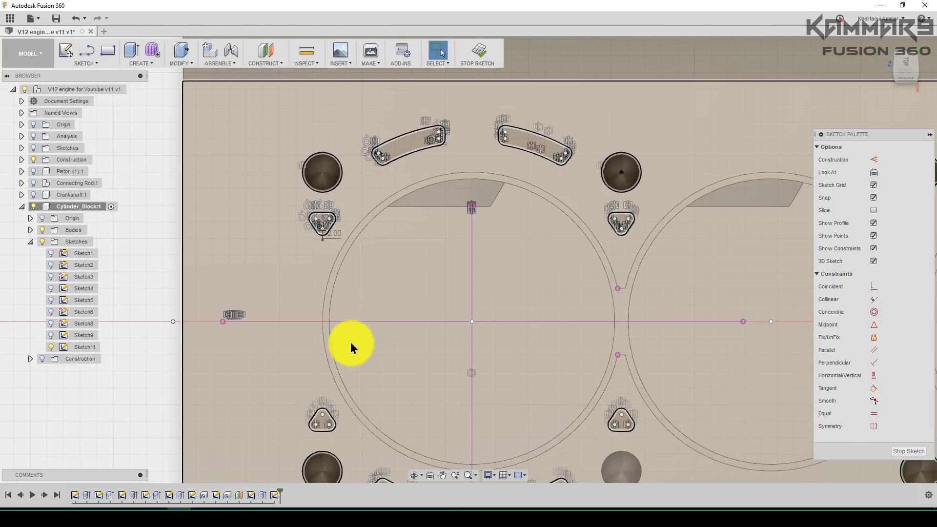
scroll(376, 336, "down", 2)
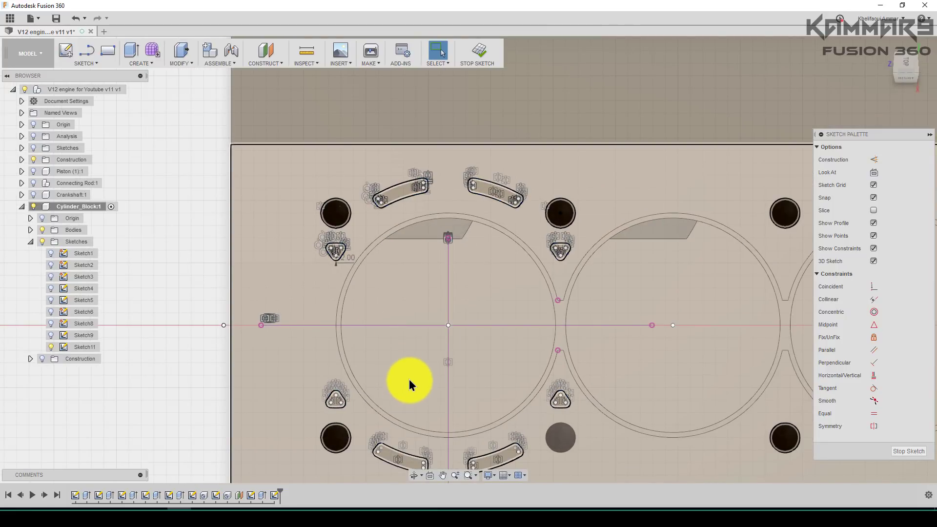
mouse_move(390, 385)
middle_mouse_down("shift")
mouse_move(418, 362)
mouse_move(452, 352)
mouse_move(435, 359)
middle_mouse_up("shift")
key("q")
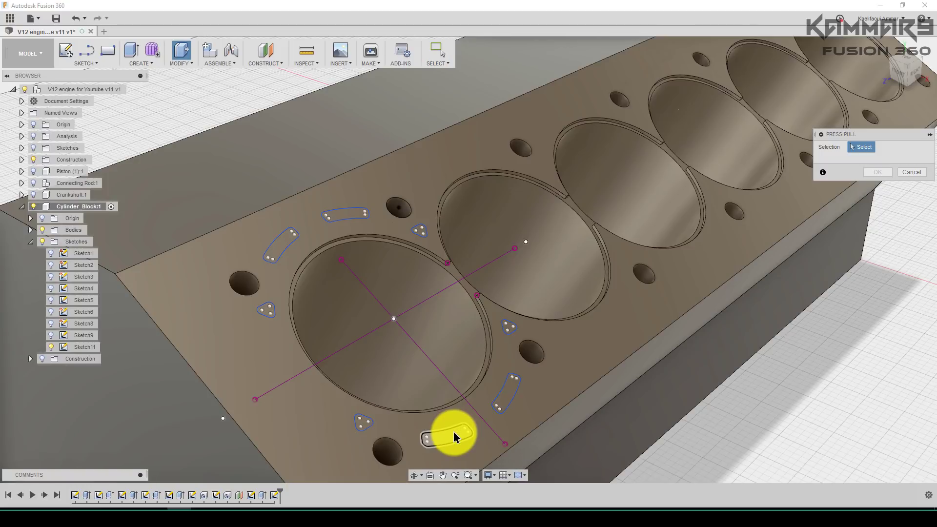
left_click(454, 436)
left_click(504, 393)
left_click(508, 327)
left_click(419, 230)
left_click(358, 214)
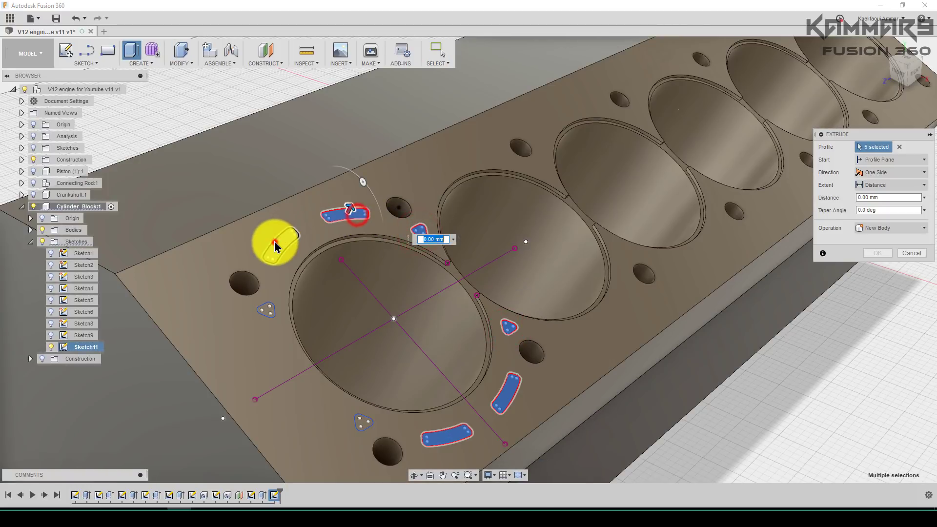
left_click(267, 312)
left_click(367, 423)
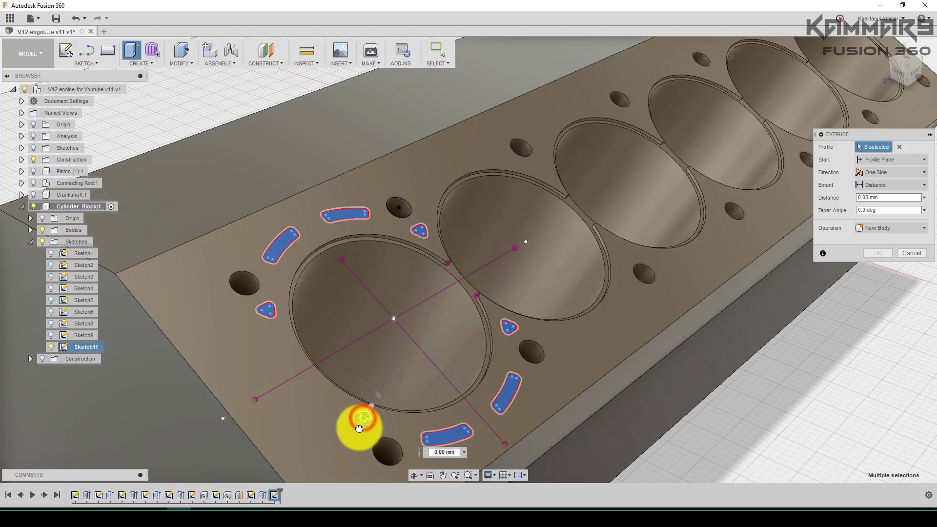
left_click_drag(358, 429, 356, 487)
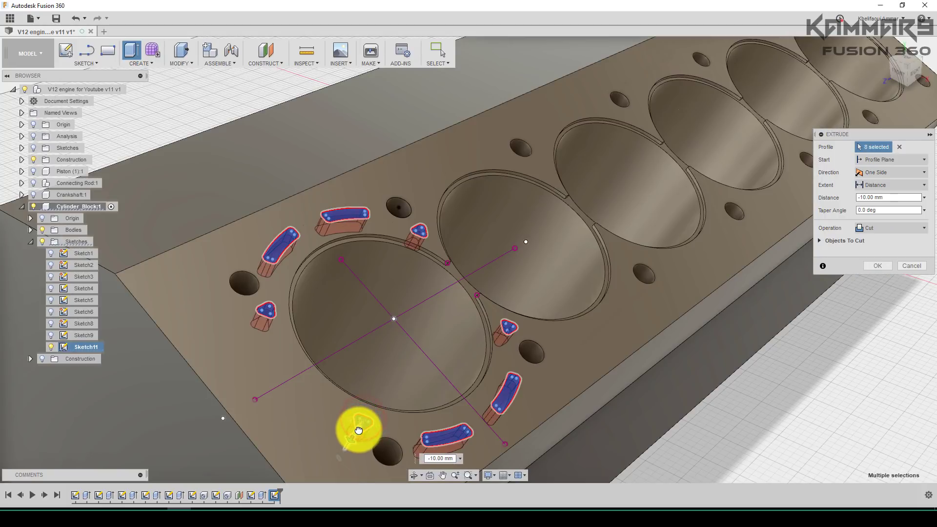
left_click(870, 266)
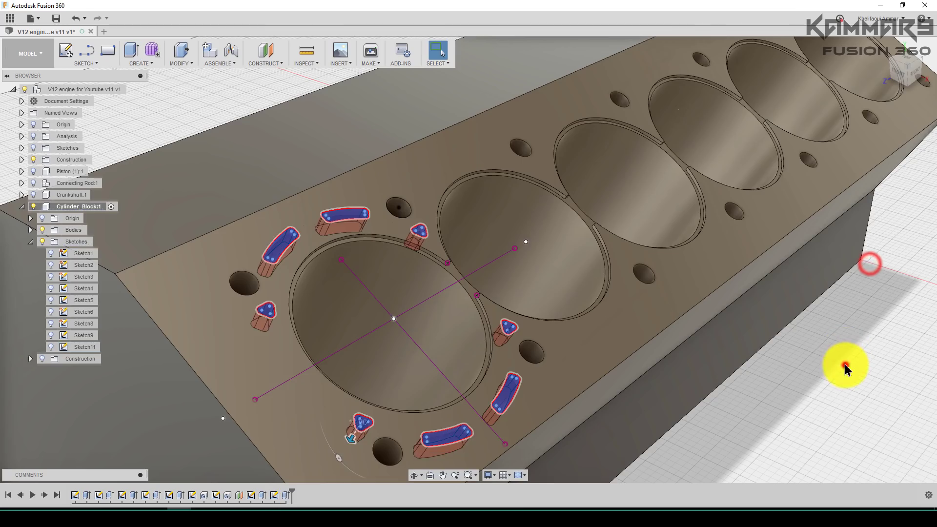
left_click(844, 366)
Cut the eight passage profiles of Sketch13 around the end bore 15 mm deep into the deck face
middle_click_drag(477, 360, 454, 376, "shift")
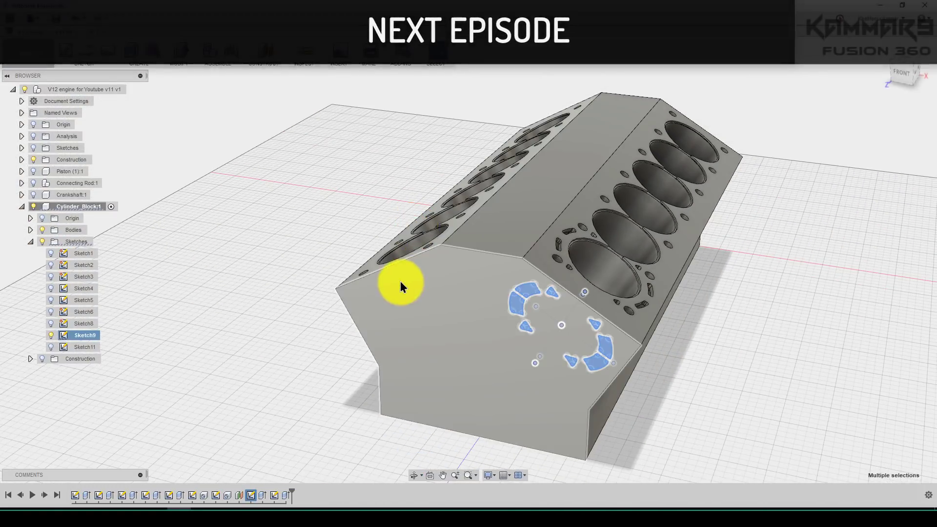
mouse_move(400, 282)
middle_mouse_down("shift")
mouse_move(477, 259)
mouse_move(506, 263)
mouse_move(494, 280)
mouse_move(462, 277)
middle_mouse_up("shift")
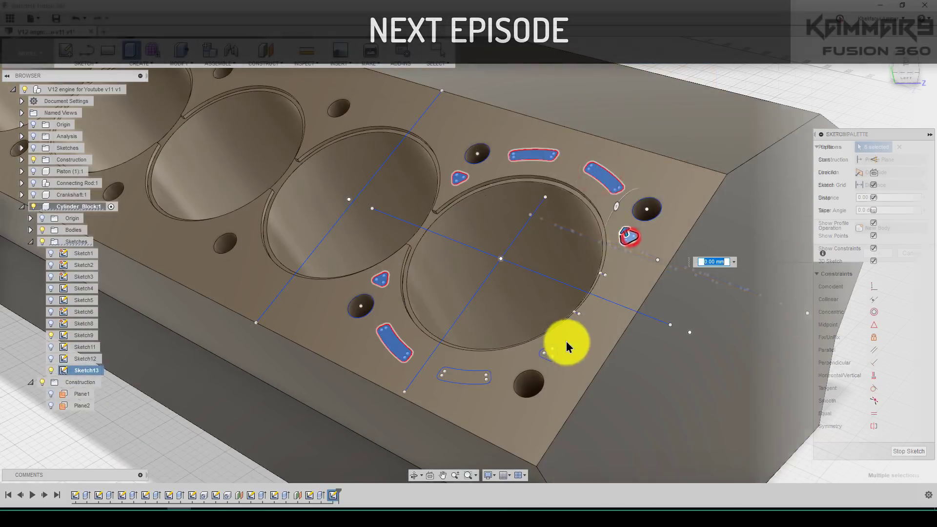
left_click(550, 356)
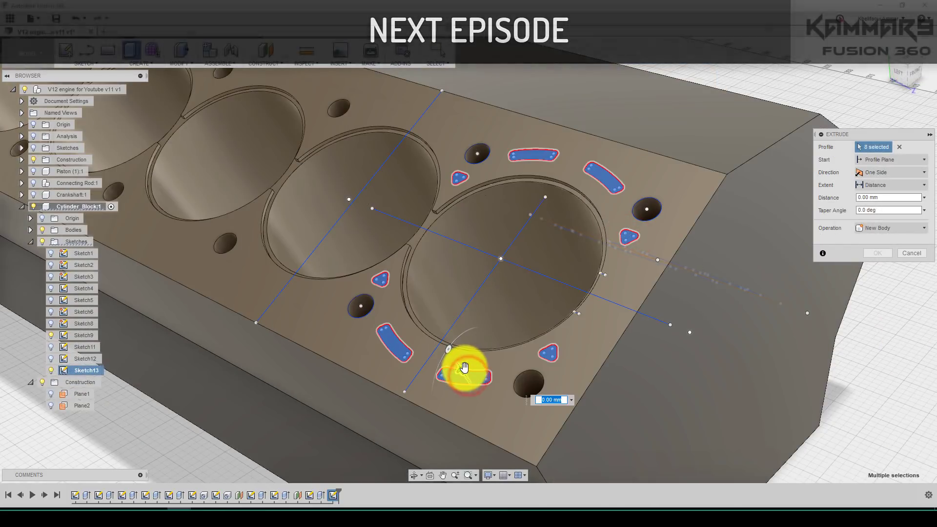
left_click_drag(472, 380, 478, 386)
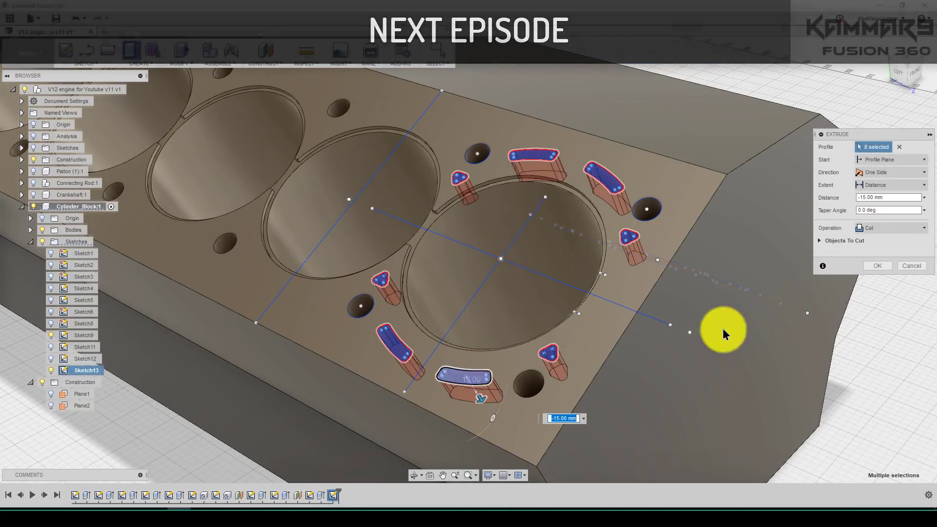
left_click(879, 266)
left_click(893, 324)
Start a Section Analysis to look inside the cylinder block's coolant passages
mouse_move(467, 303)
middle_mouse_down("shift")
mouse_move(539, 324)
mouse_move(479, 312)
middle_mouse_up("shift")
scroll(478, 322, "down", 5)
middle_click_drag(410, 287, 426, 278, "shift")
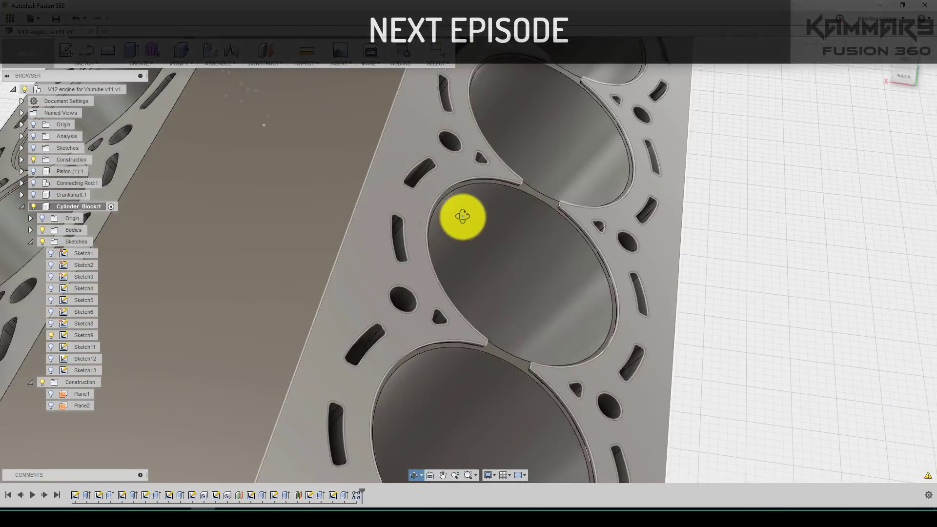
middle_click_drag(460, 213, 401, 221, "shift")
scroll(401, 223, "down", 6)
middle_click_drag(434, 248, 408, 237, "shift")
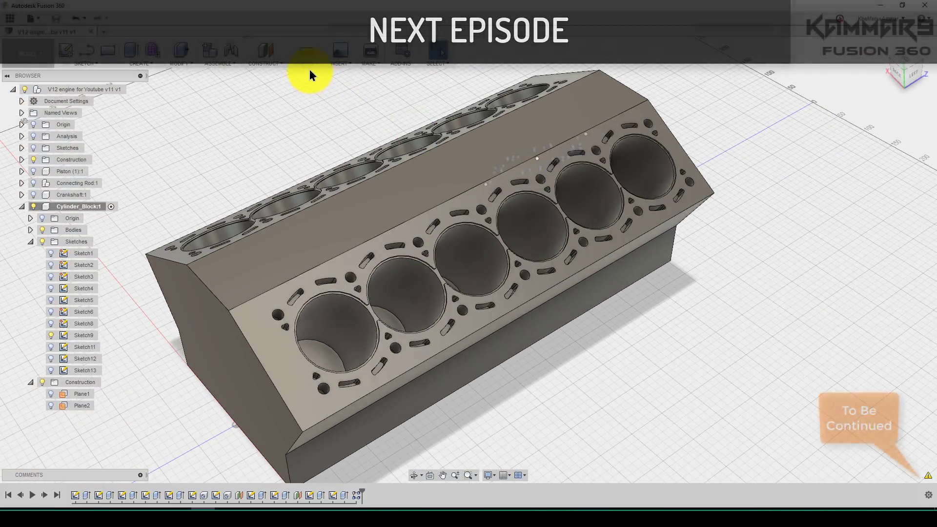
left_click(307, 64)
left_click(327, 144)
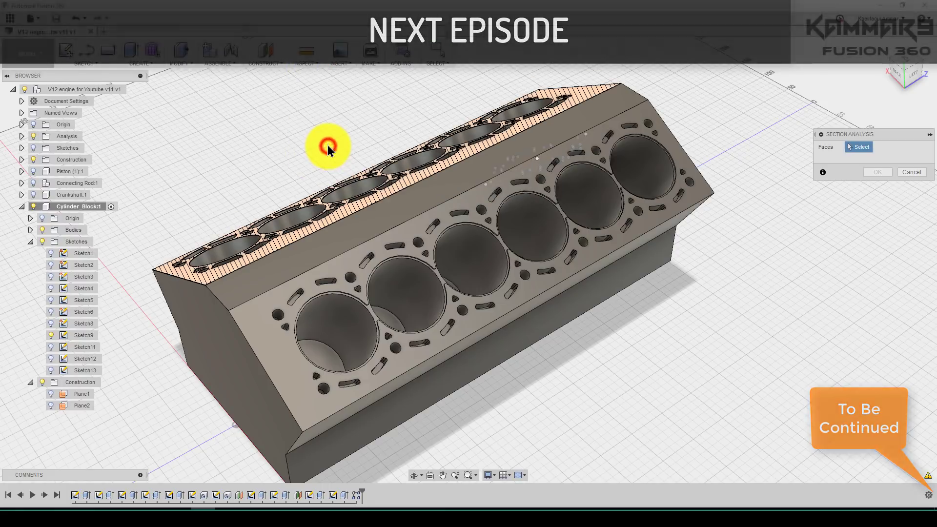